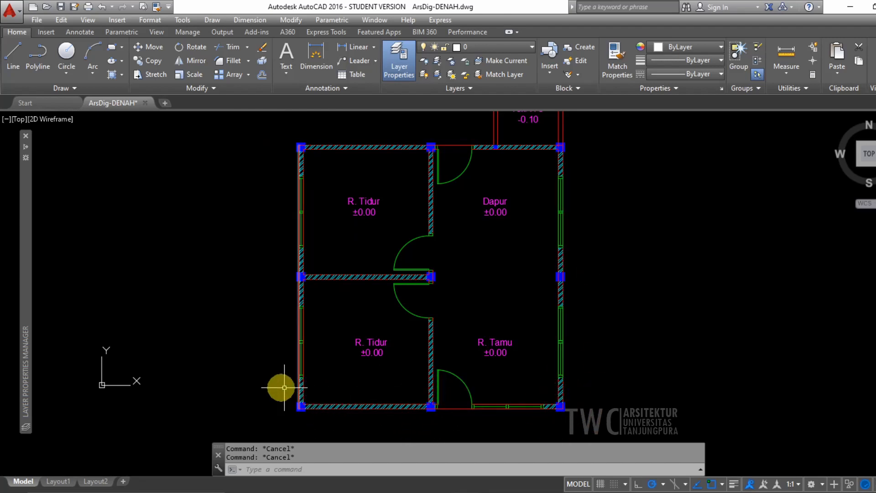
# Select the four door blocks in the floor plan to examine them, and clear the selection.
pyautogui.click(462, 381)
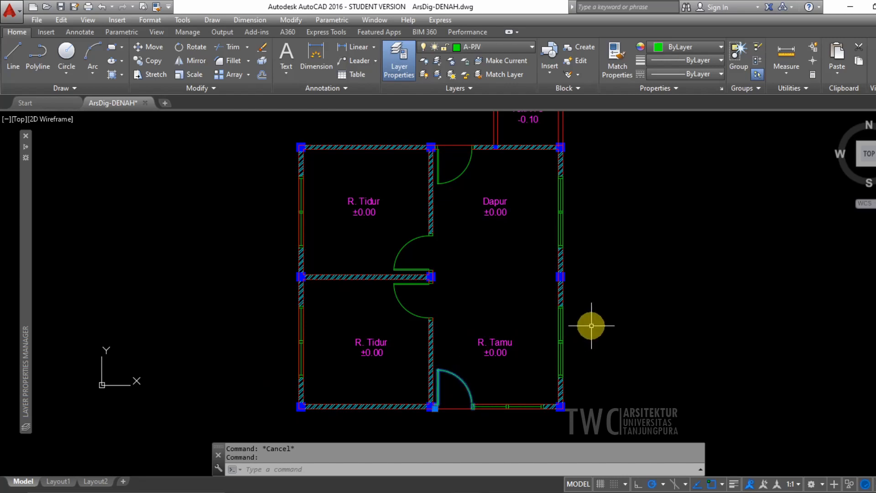
pyautogui.click(455, 181)
pyautogui.click(401, 303)
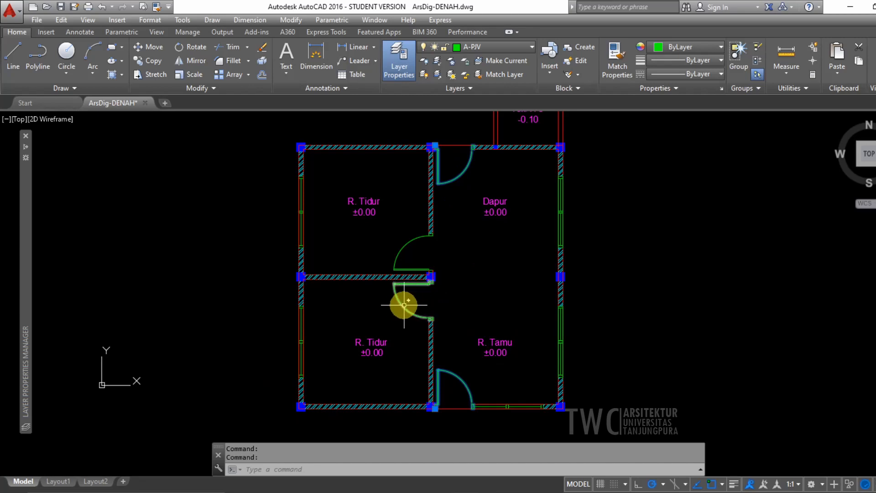
pyautogui.click(406, 247)
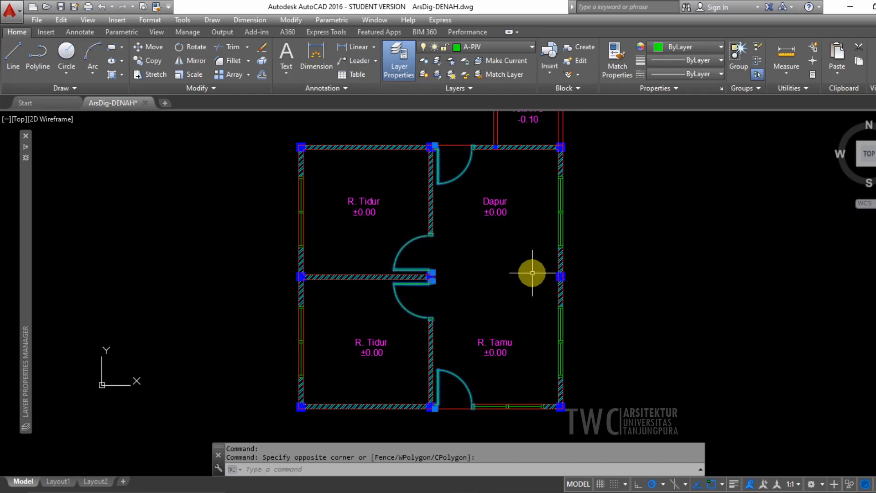
pyautogui.press('Escape')
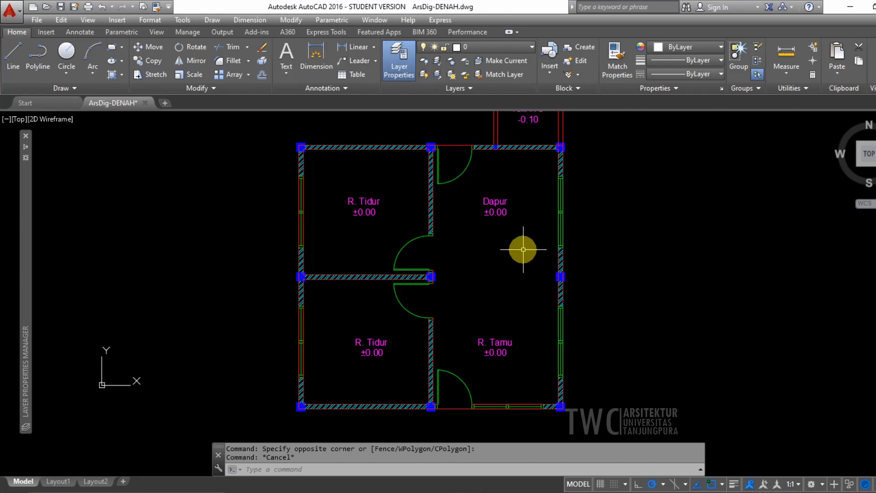
# Inspect the Dapur door, the Dapur side window and the R. Tamu door by selecting and deselecting each one.
pyautogui.click(463, 172)
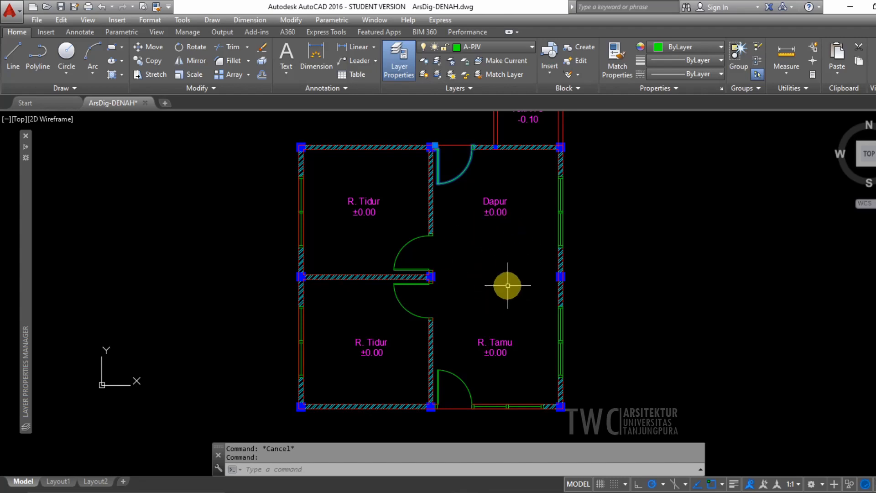
pyautogui.press('Escape')
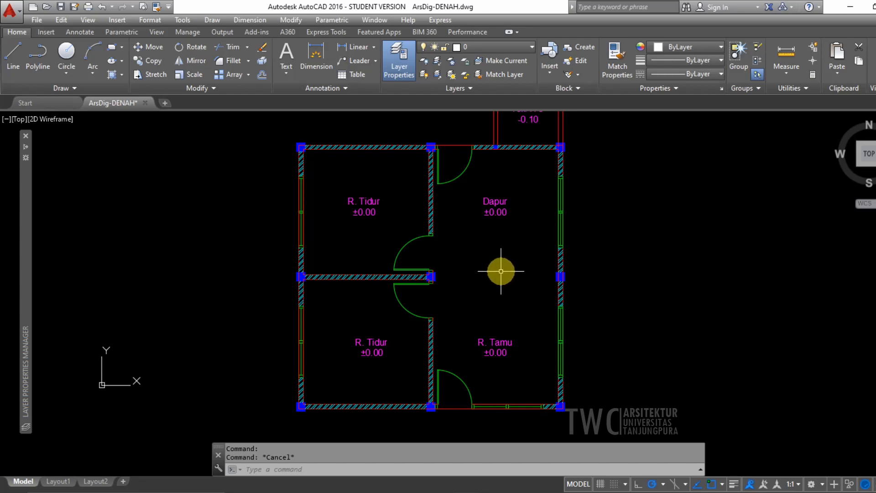
pyautogui.click(563, 227)
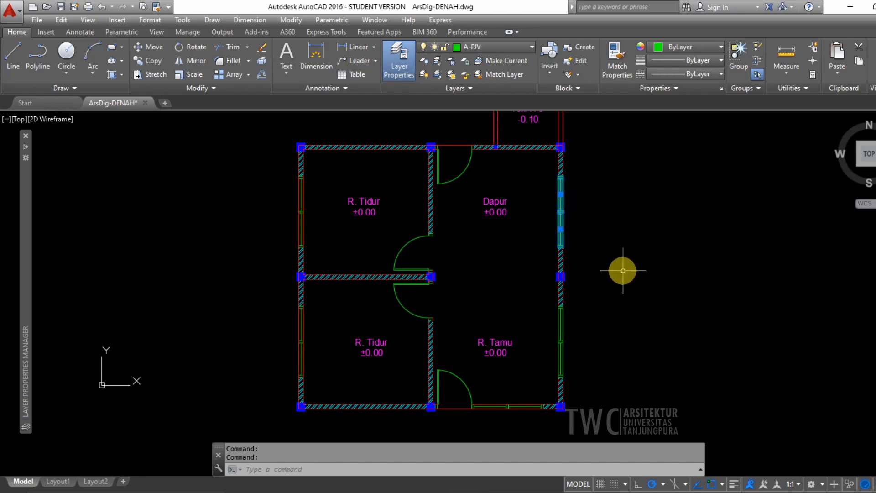
pyautogui.press('Escape')
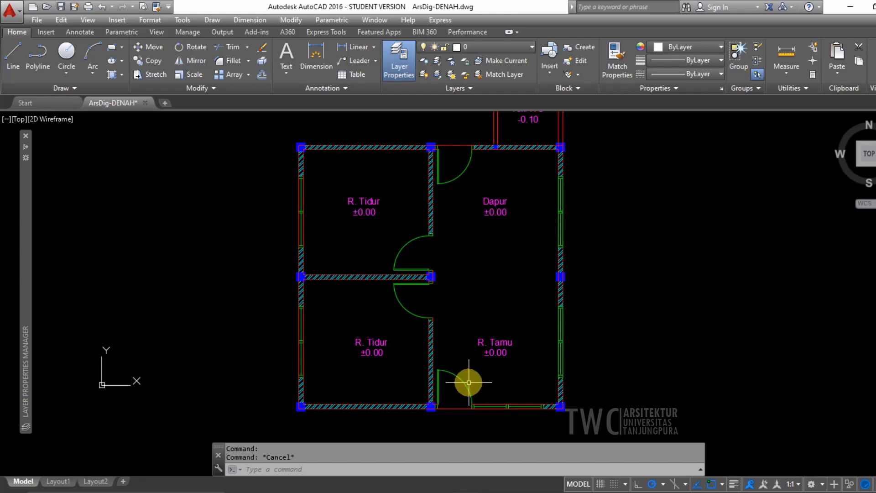
pyautogui.click(455, 372)
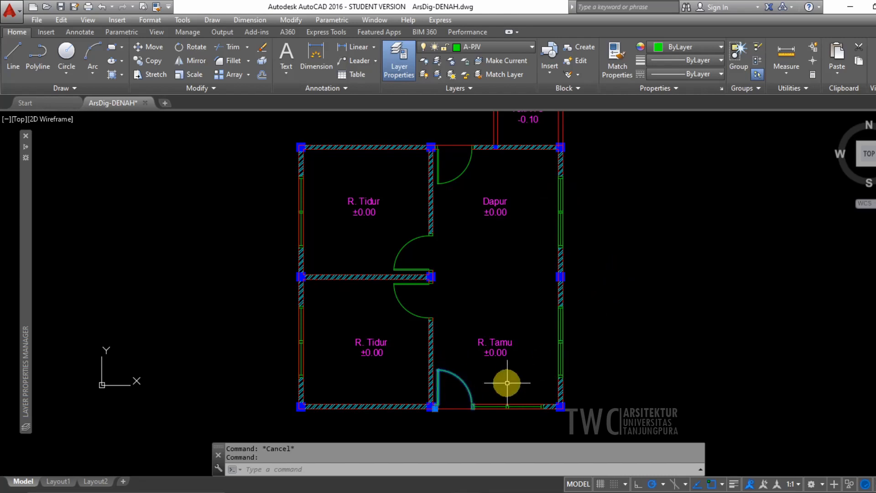
pyautogui.press('Escape')
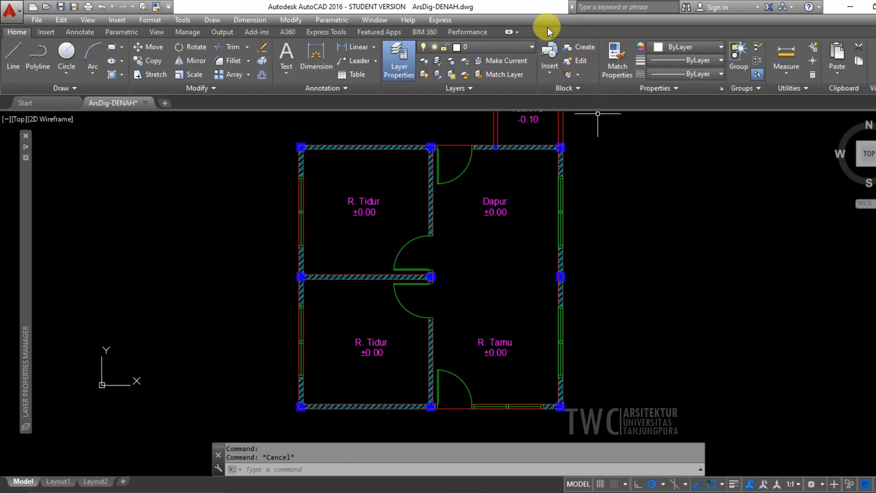
# Insert the pintu block in the empty space beside the plan's east wall, with rotation 0.
pyautogui.click(551, 72)
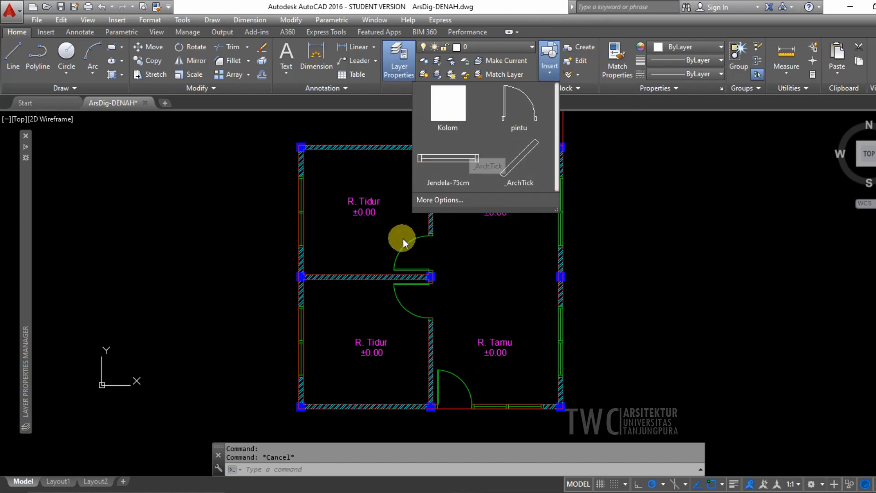
pyautogui.click(517, 116)
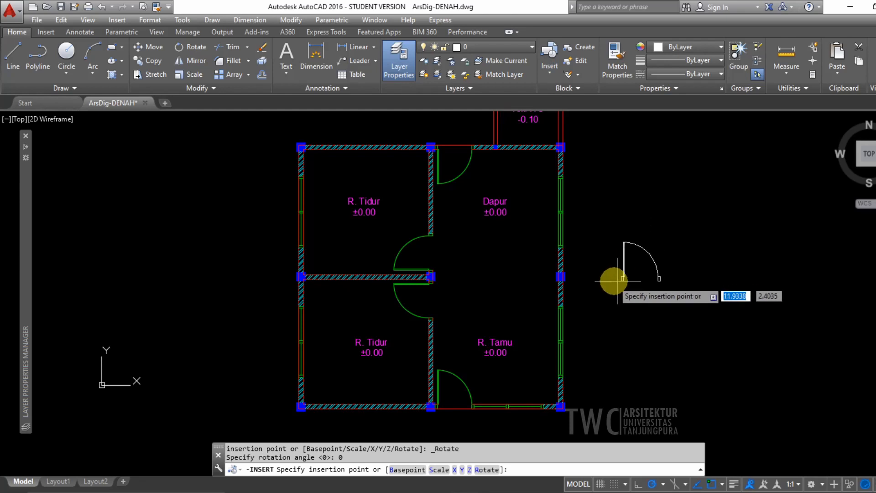
pyautogui.click(587, 278)
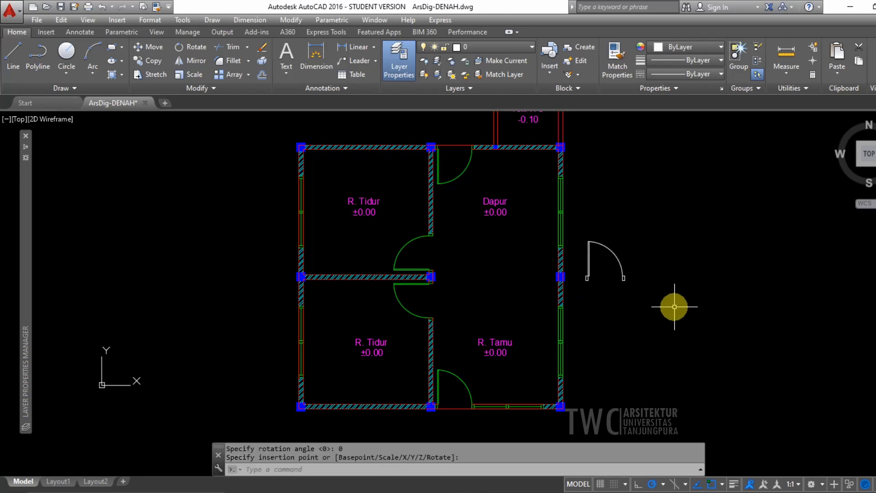
# Insert the Jendela-75cm block with rotation 0 in the empty space just east of the loose door.
pyautogui.click(546, 75)
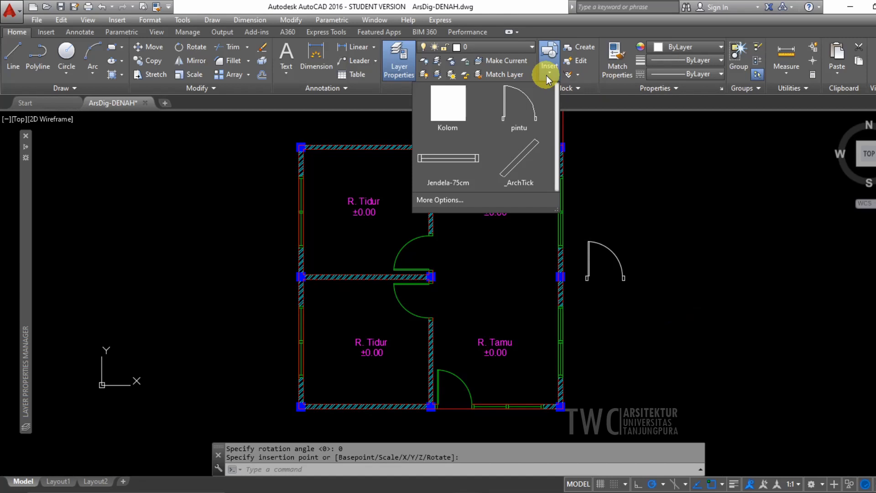
pyautogui.click(453, 171)
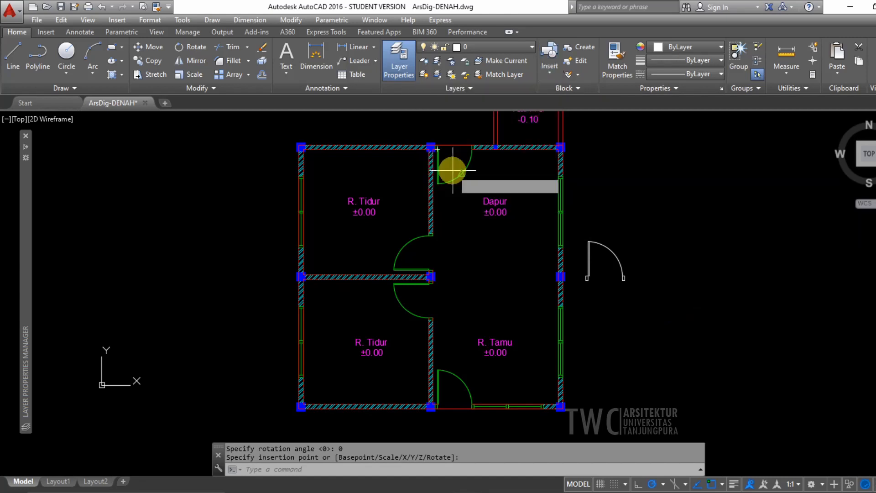
pyautogui.scroll(5, 650, 292)
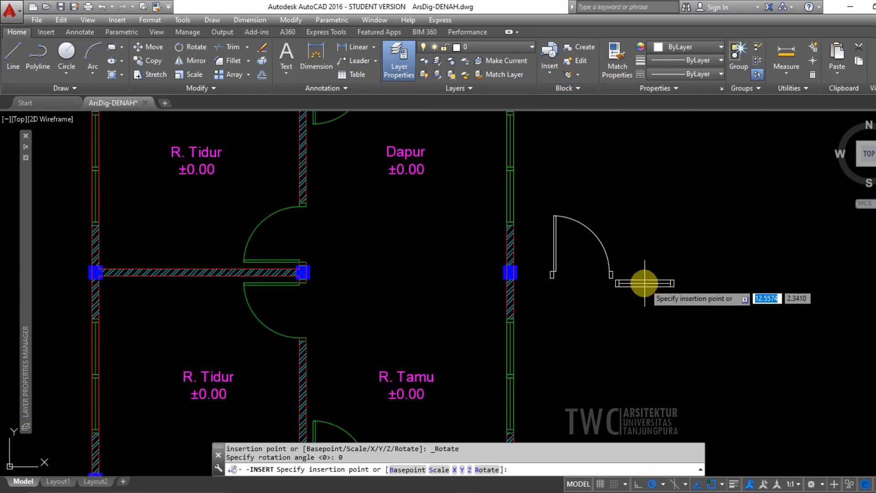
pyautogui.click(644, 258)
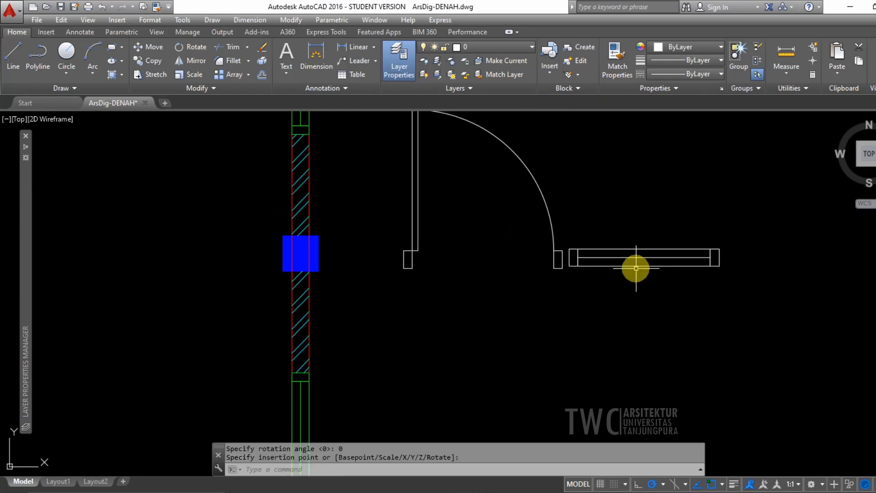
# Move the loose window block by its lower-left corner onto the inner lower corner of the loose door's right jamb.
pyautogui.click(567, 259)
pyautogui.click(155, 50)
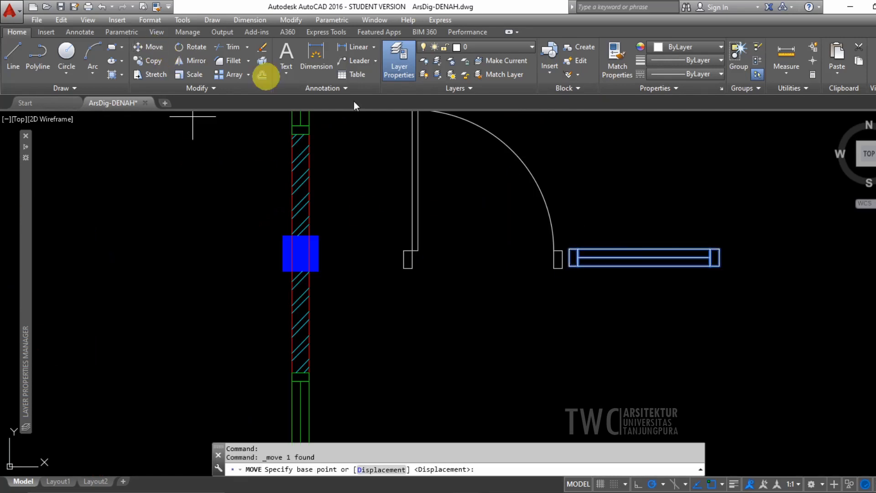
pyautogui.click(569, 265)
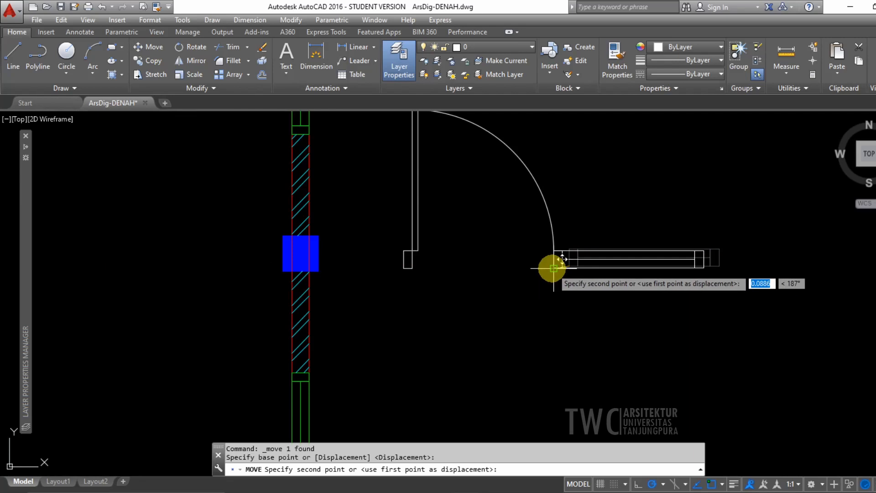
pyautogui.click(554, 267)
pyautogui.moveTo(641, 198); pyautogui.dragTo(551, 251, button='middle')
pyautogui.scroll(-1, 569, 244)
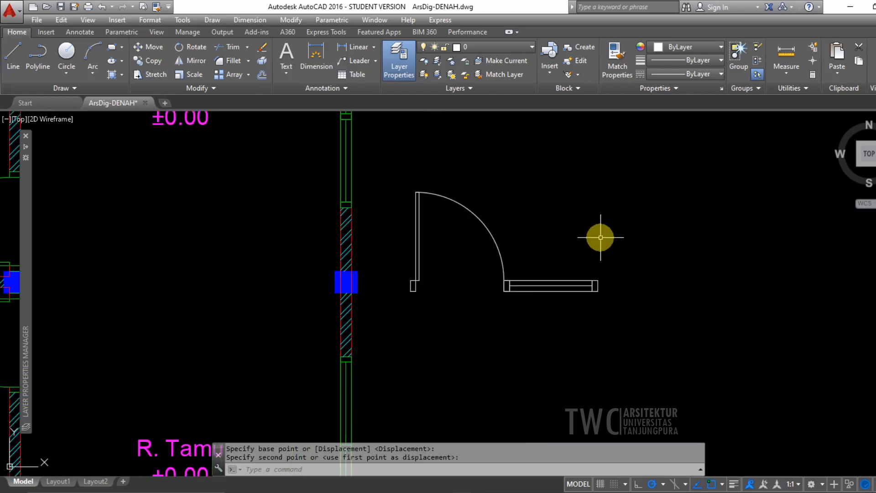
pyautogui.moveTo(696, 229); pyautogui.dragTo(599, 232, button='middle')
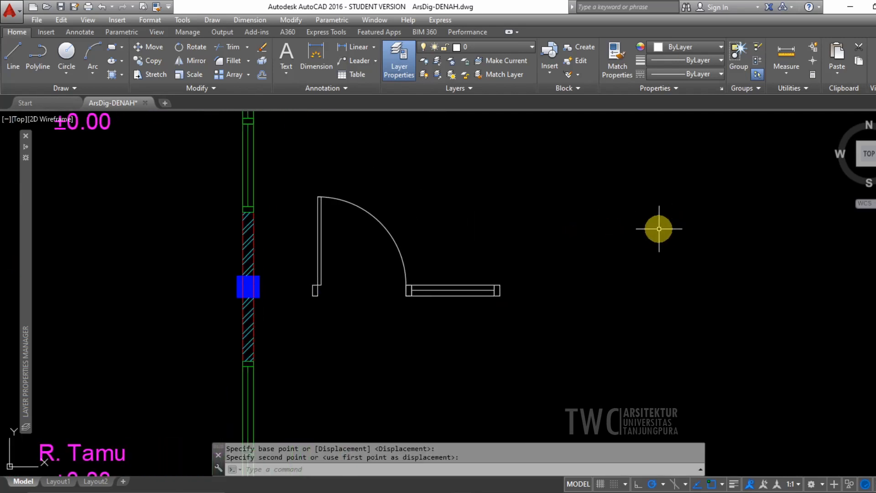
# Delete the loose door and window blocks outside the plan.
pyautogui.click(544, 320)
pyautogui.click(305, 165)
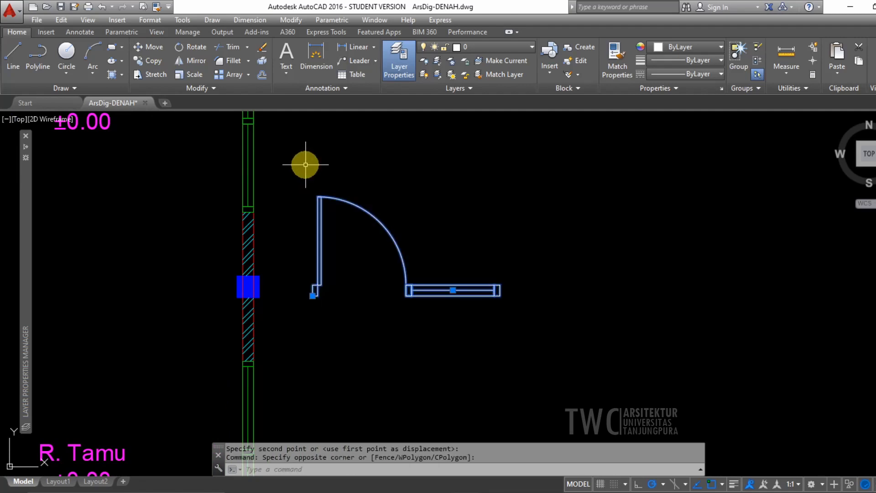
pyautogui.press('Delete')
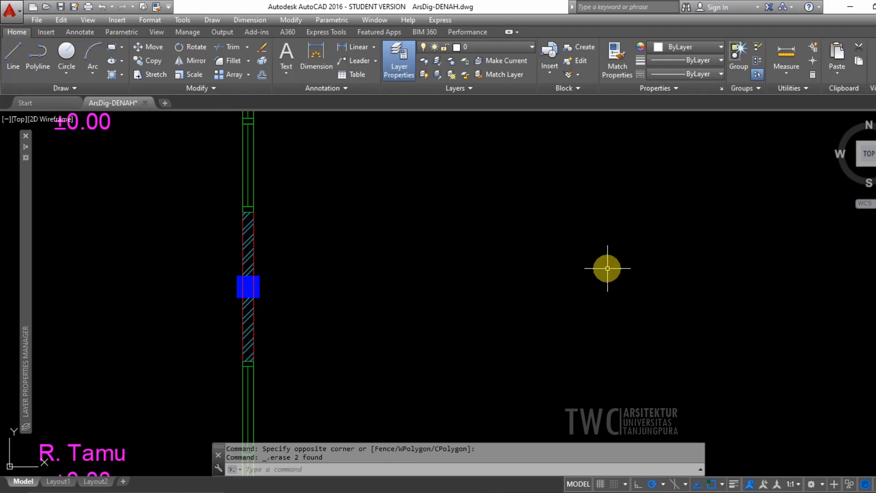
# Draw a rectangle 1.2 wide and 2 high on layer 0 in the empty space east of the Dapur.
pyautogui.scroll(-2, 426, 262)
pyautogui.moveTo(427, 262)
pyautogui.mouseDown(button='middle')
pyautogui.moveTo(493, 256)
pyautogui.moveTo(688, 319)
pyautogui.moveTo(681, 338)
pyautogui.mouseUp(button='middle')
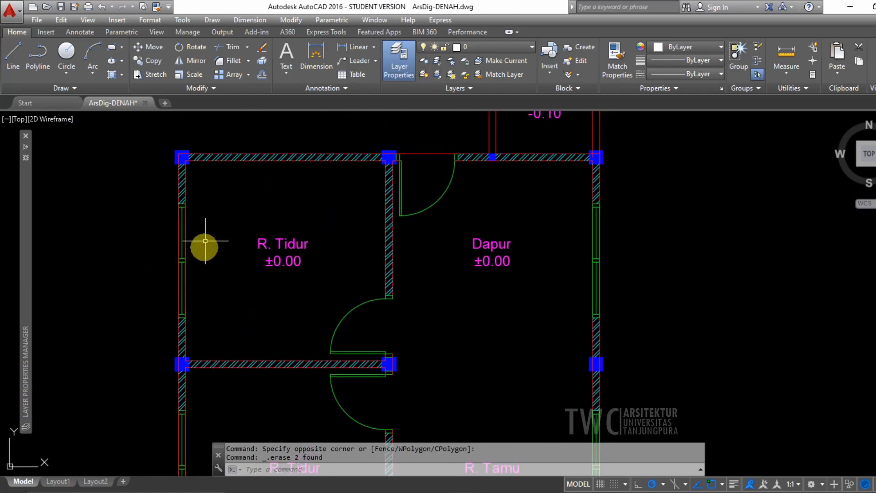
pyautogui.moveTo(685, 254)
pyautogui.mouseDown(button='middle')
pyautogui.moveTo(511, 260)
pyautogui.moveTo(466, 272)
pyautogui.mouseUp(button='middle')
pyautogui.scroll(2, 620, 275)
pyautogui.moveTo(620, 276); pyautogui.dragTo(521, 295, button='middle')
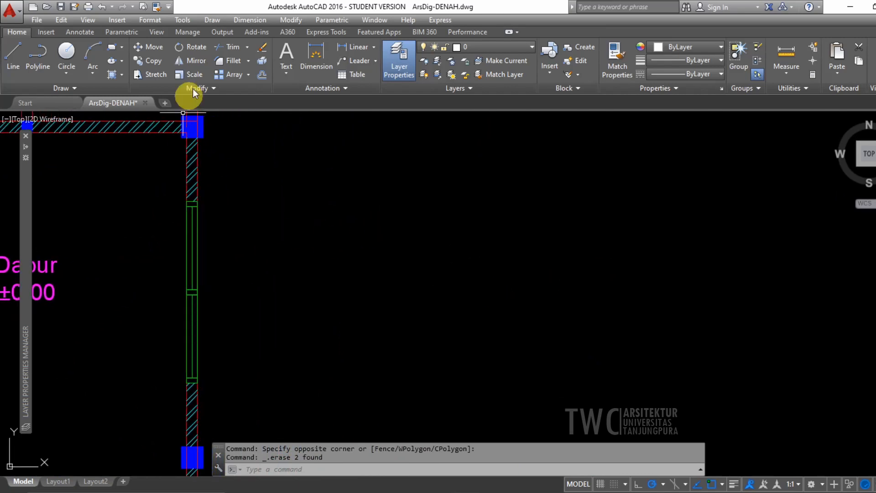
pyautogui.click(112, 47)
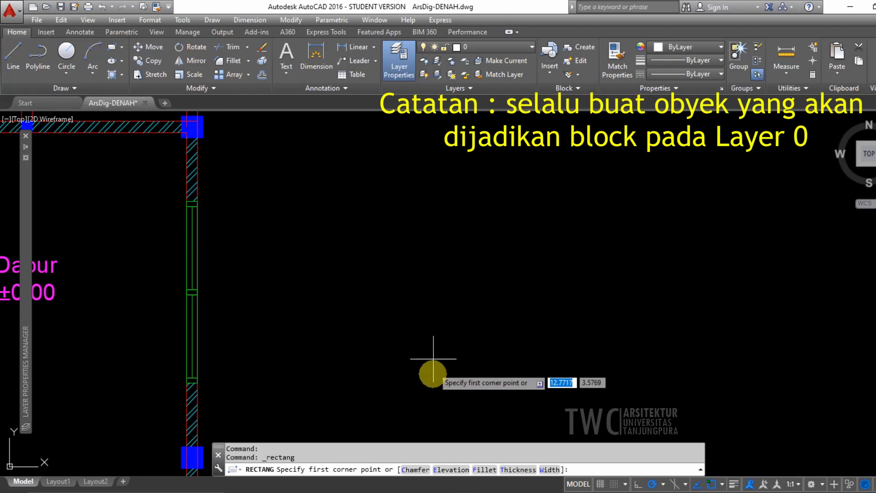
pyautogui.click(406, 382)
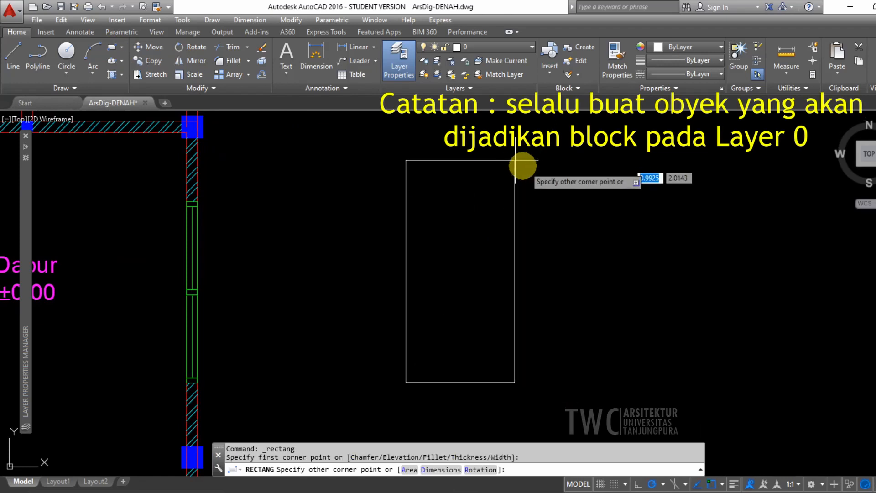
pyautogui.write('1.2')
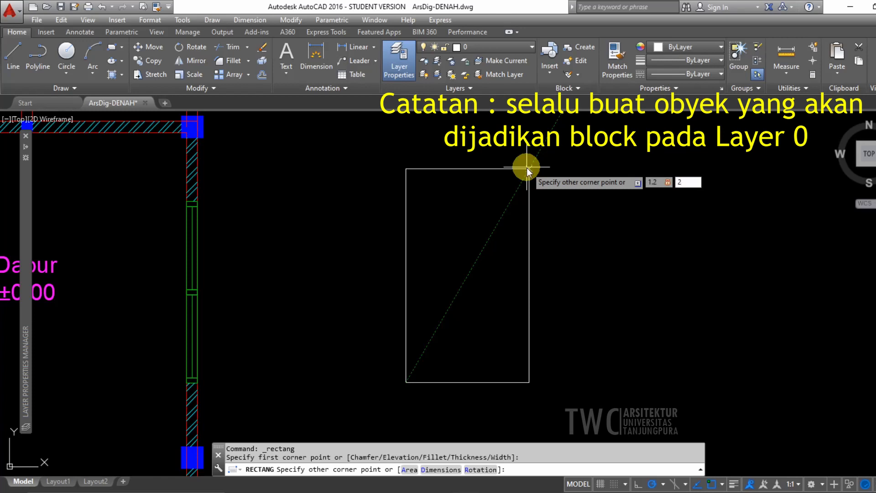
pyautogui.press('Return')
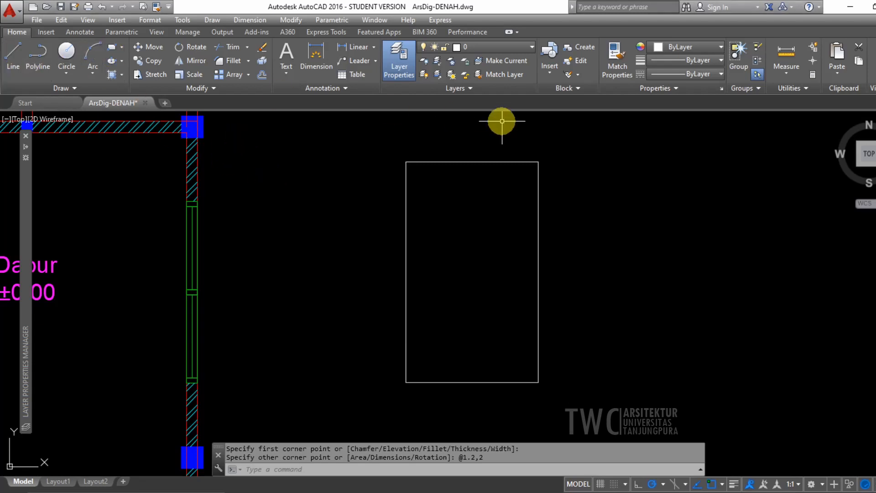
# Draw a horizontal line across the full width of the rectangle, about a third of the way down from its upper edge.
pyautogui.click(17, 56)
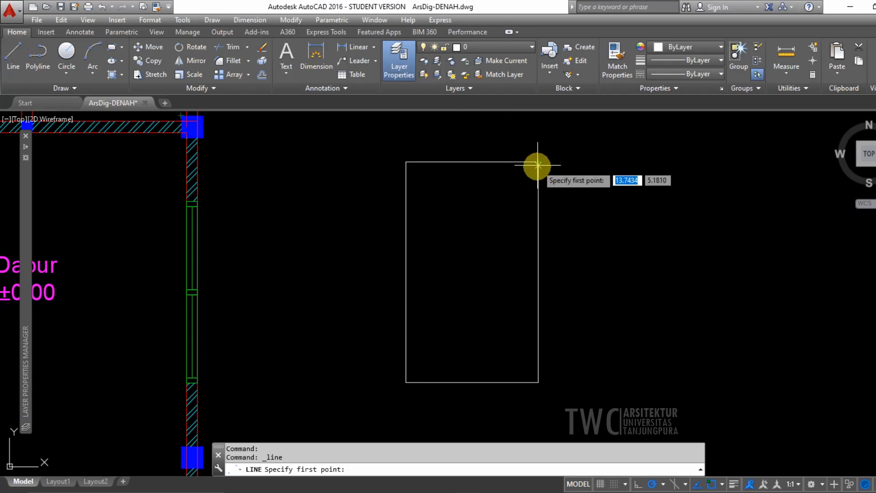
pyautogui.click(538, 226)
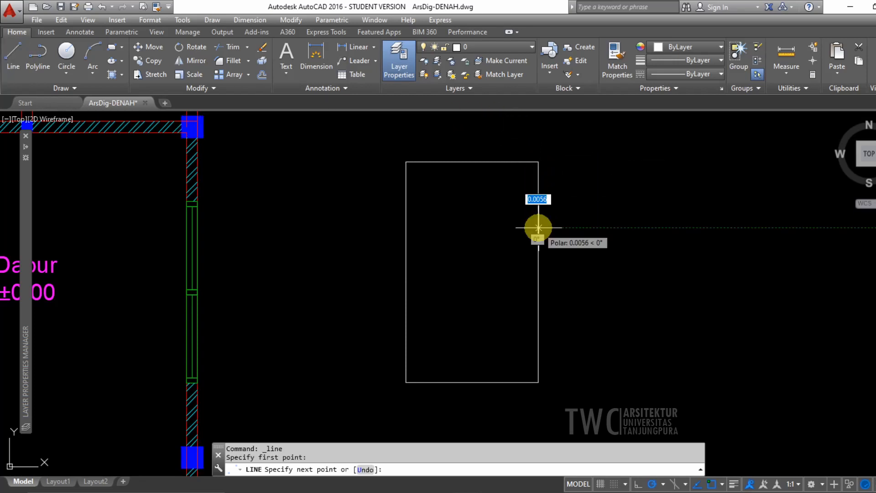
pyautogui.click(406, 226)
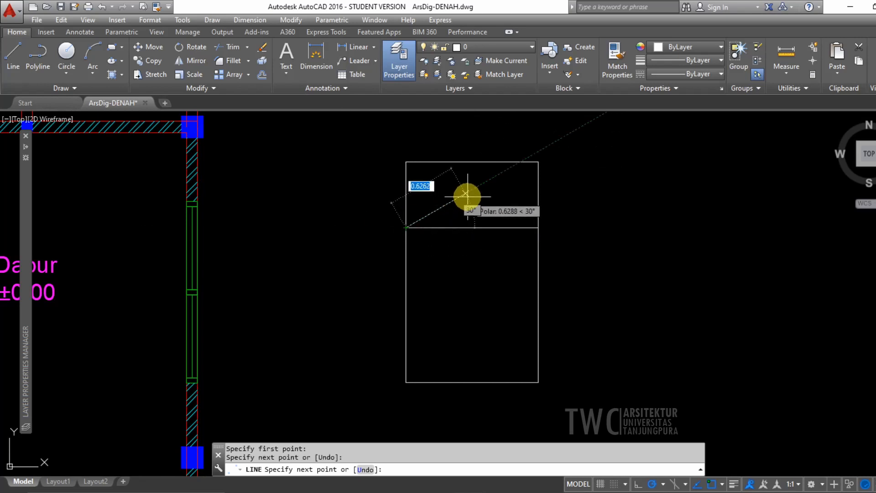
pyautogui.press('Return')
# Copy the horizontal line inside the rectangle about 0.2 straight down, keeping the original line.
pyautogui.click(512, 217)
pyautogui.click(484, 236)
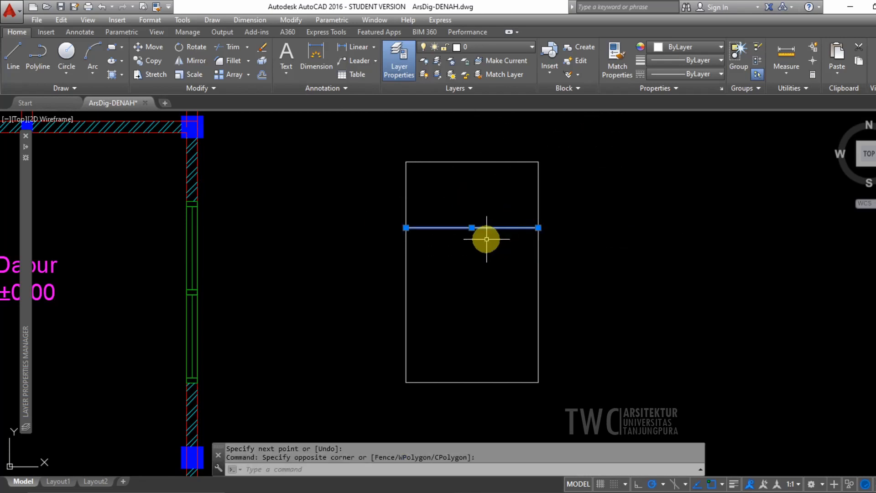
pyautogui.click(155, 61)
pyautogui.click(592, 226)
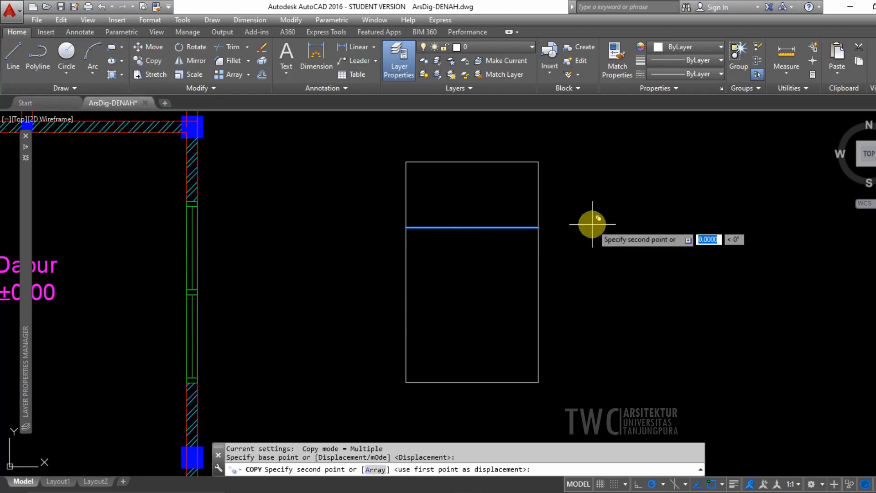
pyautogui.click(592, 250)
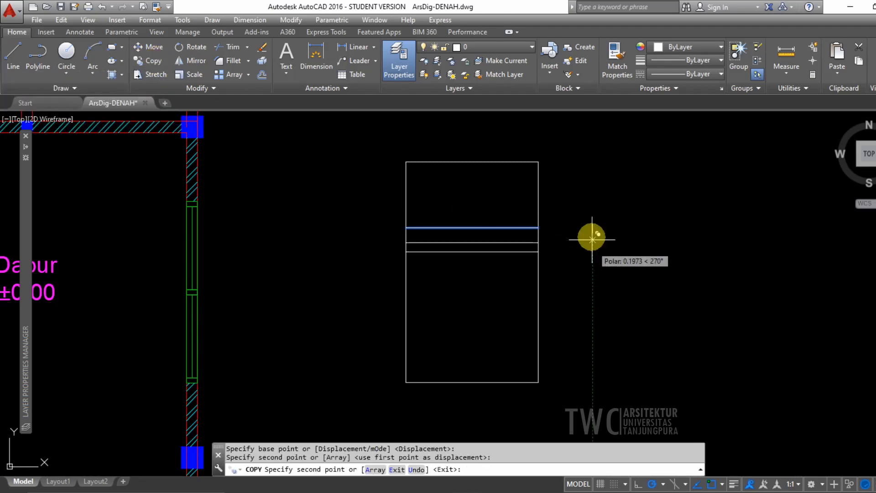
pyautogui.press('Return')
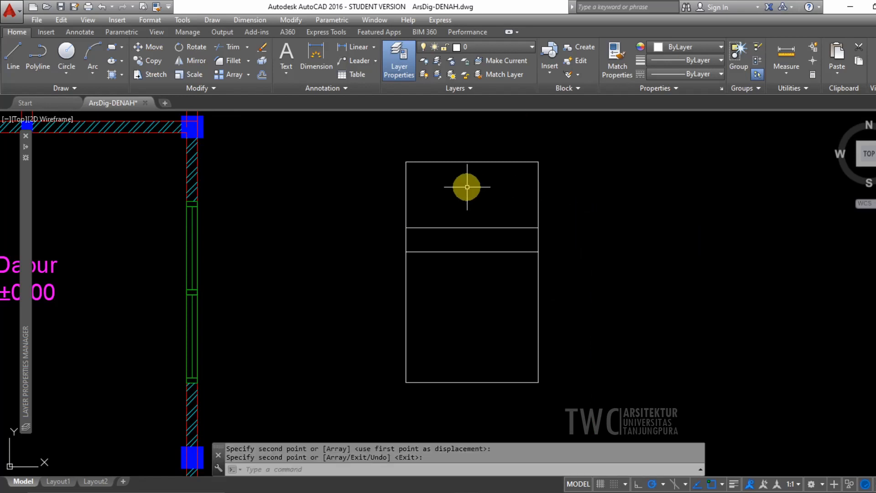
# Fillet the upper-left corner of the rectangle with a radius of 0.1.
pyautogui.scroll(2, 467, 187)
pyautogui.moveTo(529, 182); pyautogui.dragTo(496, 187, button='middle')
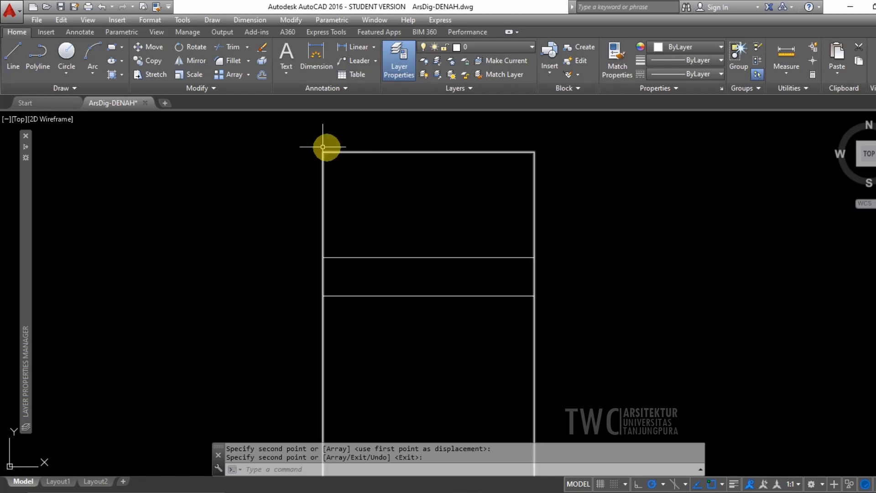
pyautogui.click(240, 62)
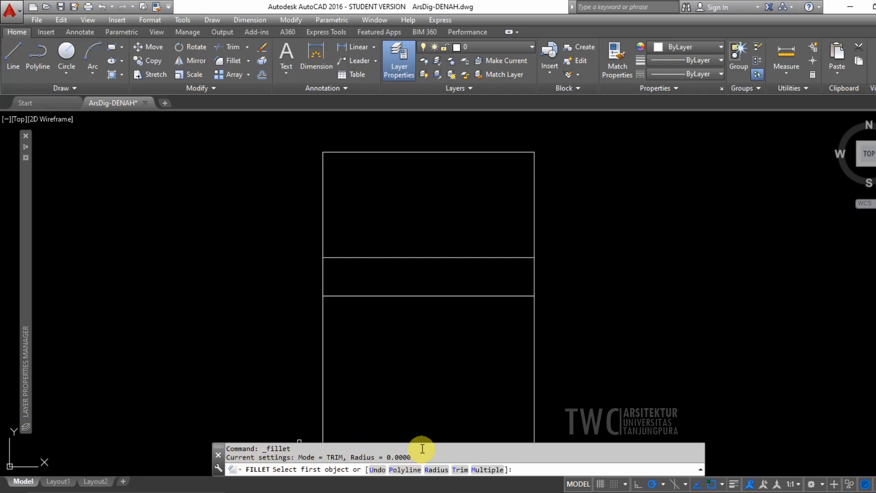
pyautogui.click(437, 470)
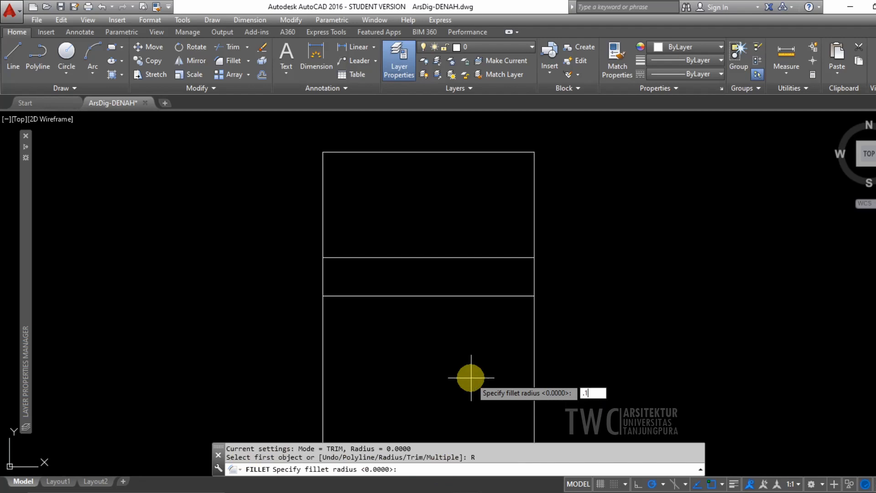
pyautogui.press('Return')
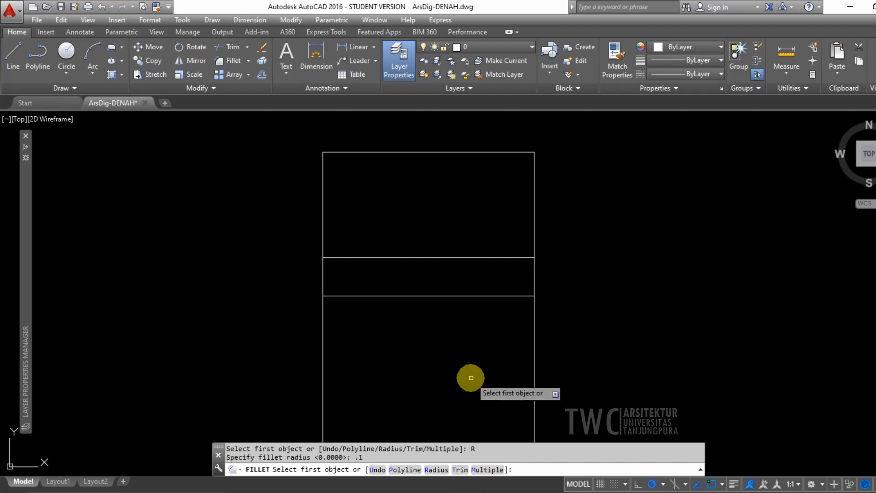
pyautogui.click(334, 152)
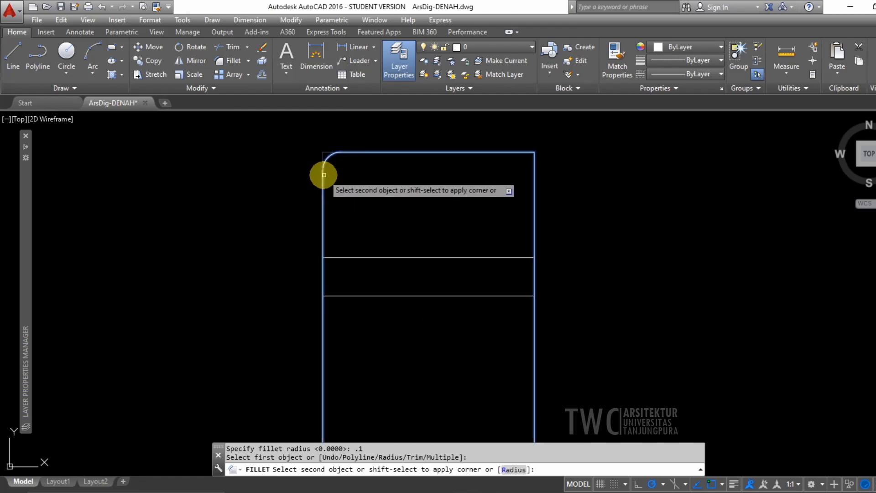
pyautogui.click(322, 173)
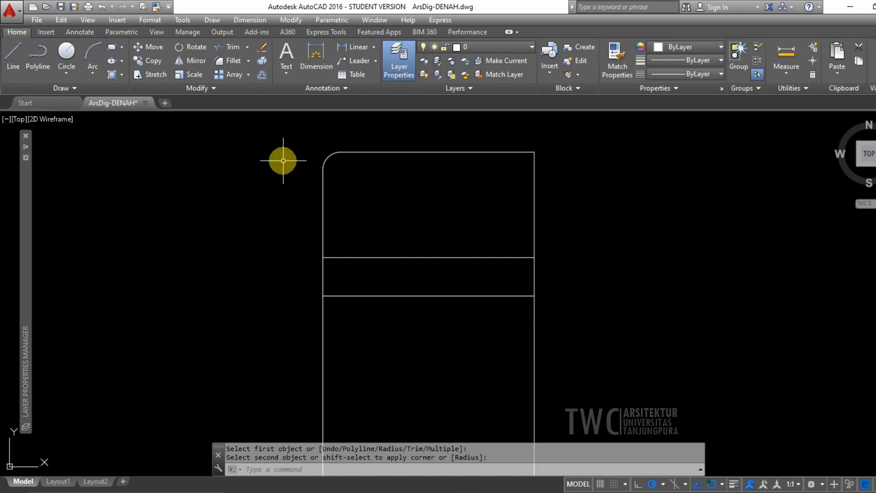
# Fillet all corners of the outer rectangle at once as a polyline with a radius of 0.05.
pyautogui.click(233, 62)
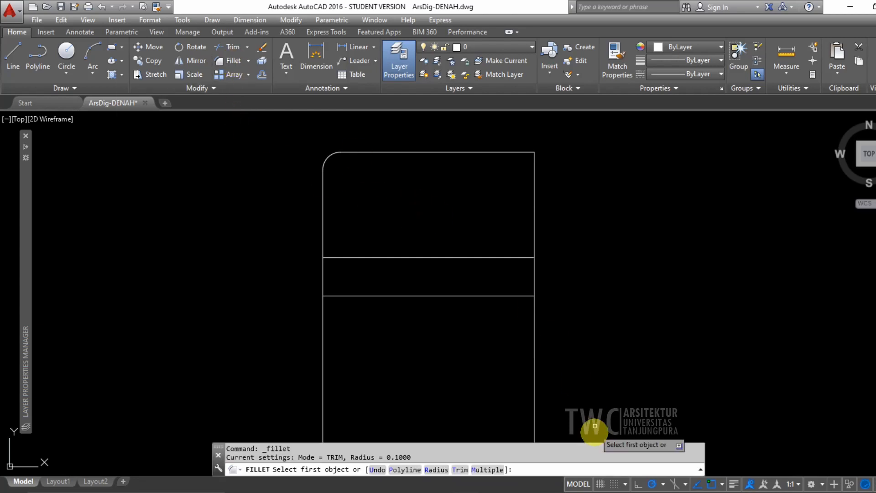
pyautogui.click(437, 470)
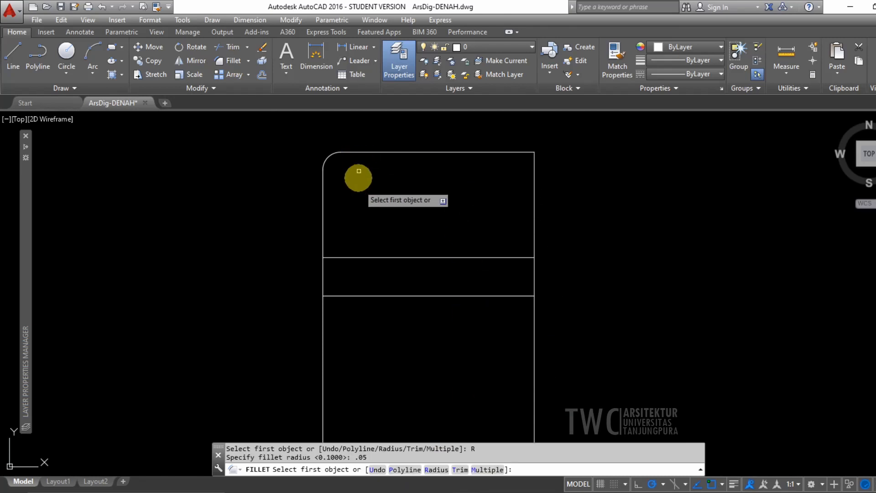
pyautogui.scroll(-2, 477, 270)
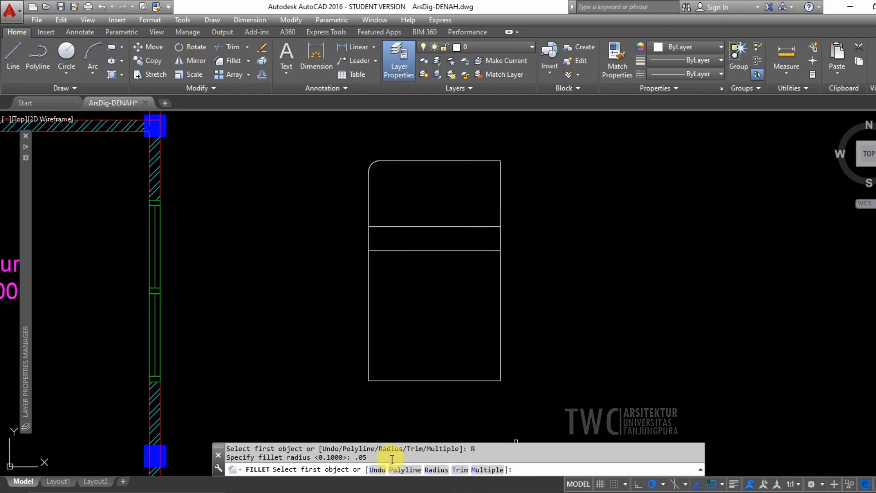
pyautogui.click(404, 470)
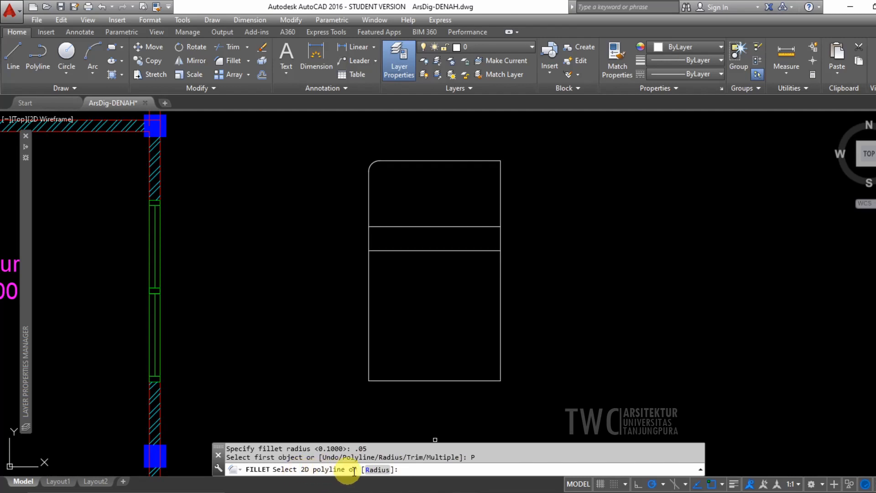
pyautogui.click(500, 363)
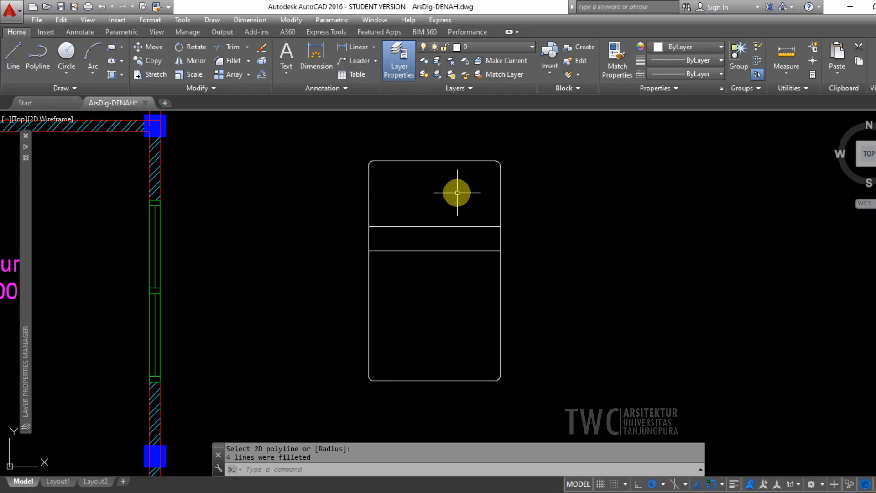
# Draw a smaller rectangle, roughly half the outer width, near the middle of the section above the upper horizontal line.
pyautogui.scroll(5, 461, 188)
pyautogui.moveTo(426, 172); pyautogui.dragTo(439, 195, button='middle')
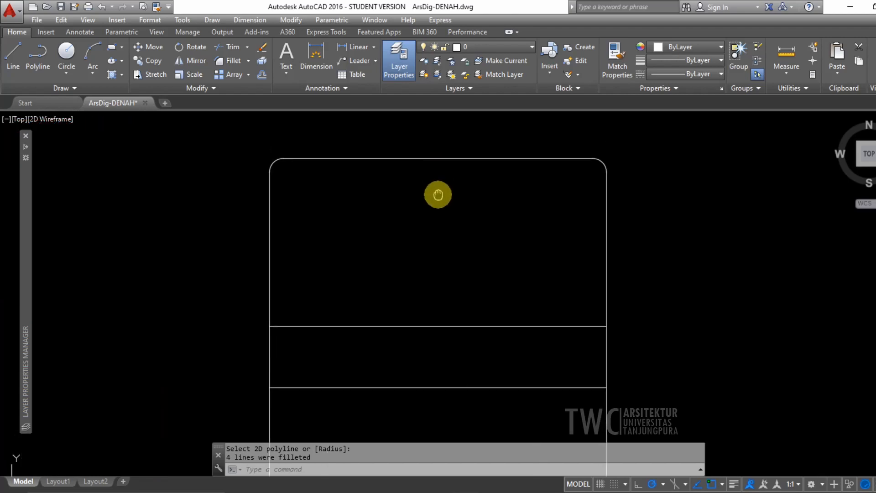
pyautogui.click(113, 47)
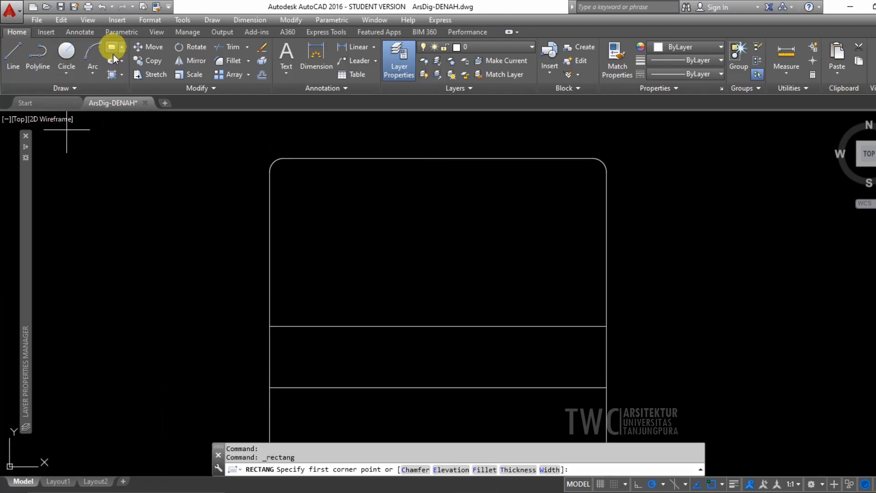
pyautogui.click(352, 188)
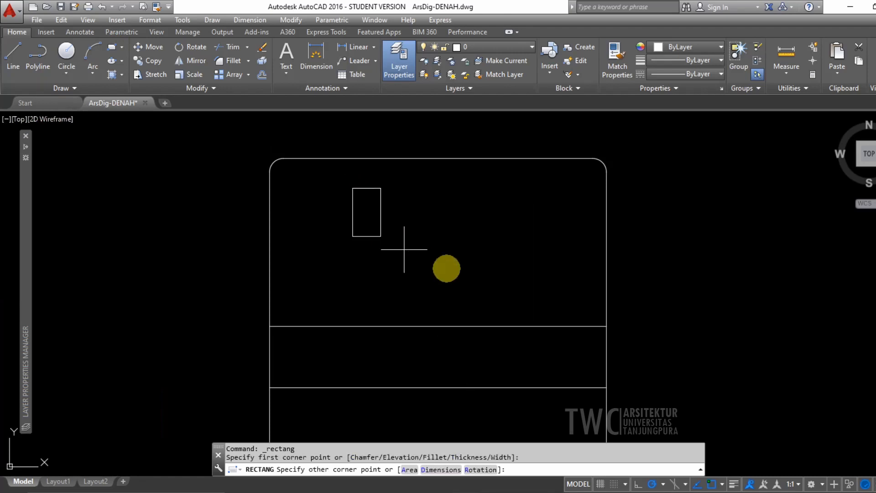
pyautogui.click(532, 293)
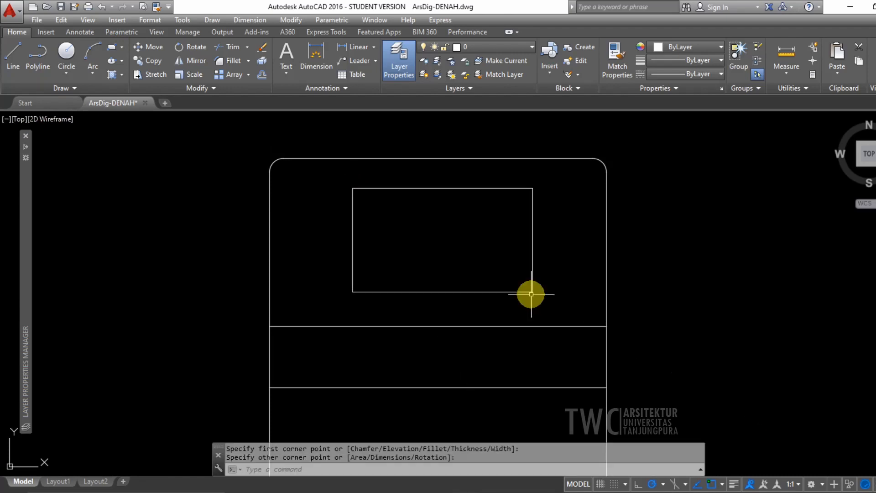
# Fillet all corners of the small inner rectangle at once as a polyline with a radius of 0.075.
pyautogui.click(230, 62)
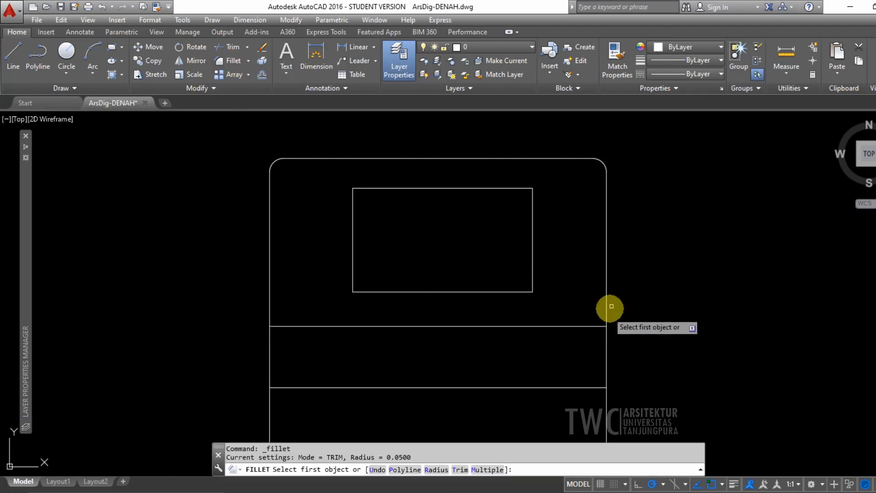
pyautogui.click(436, 470)
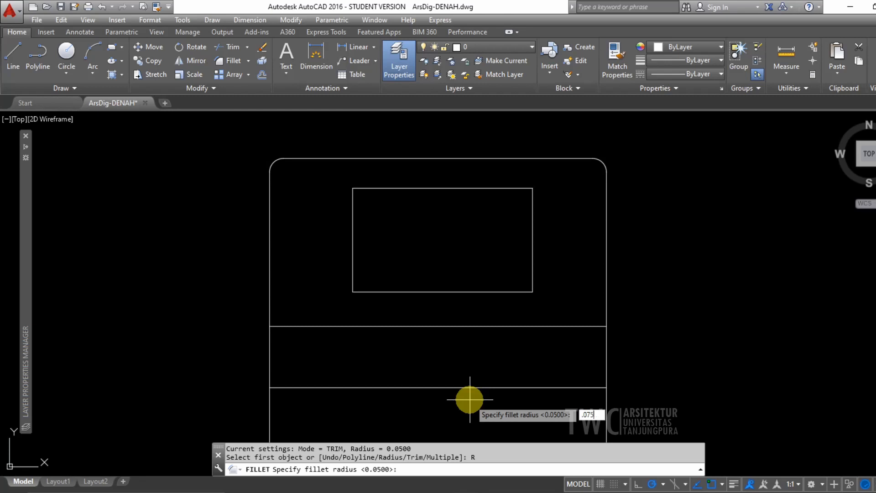
pyautogui.press('Return')
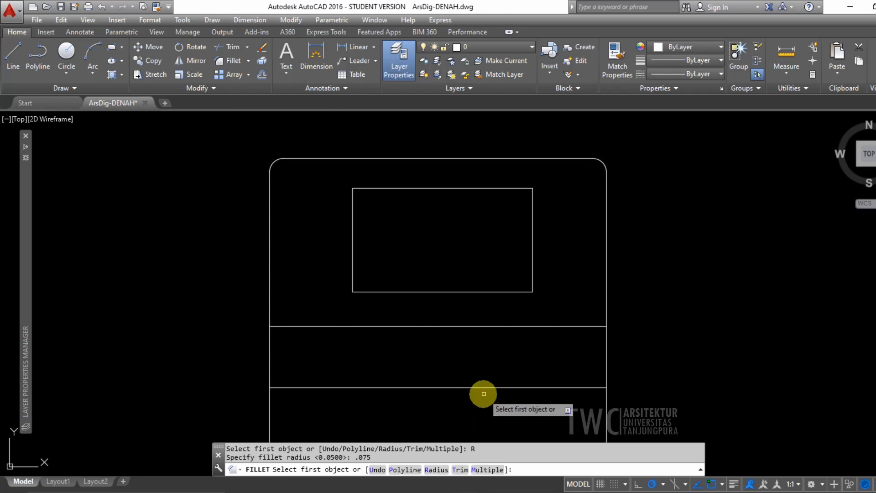
pyautogui.click(408, 470)
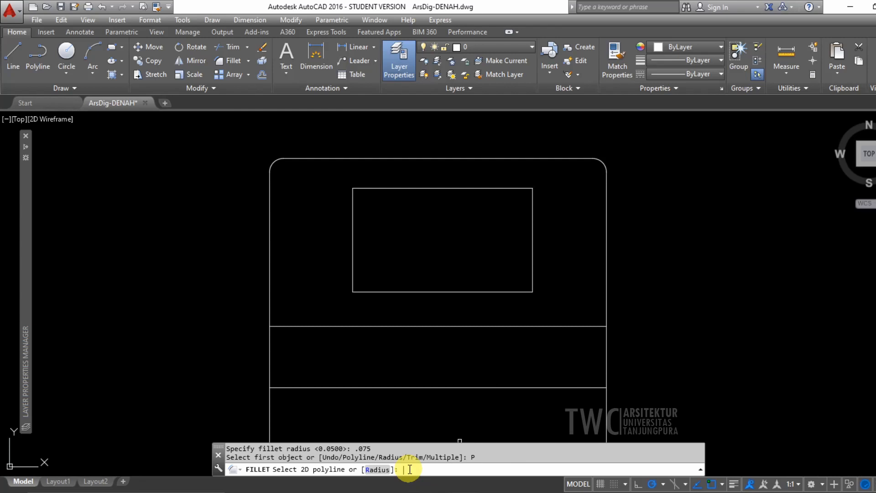
pyautogui.click(451, 293)
# Draw a three-point arc from the upper horizontal line's midpoint, curving down to the outer rectangle's left edge between the two horizontal lines.
pyautogui.moveTo(486, 369)
pyautogui.mouseDown(button='middle')
pyautogui.moveTo(481, 364)
pyautogui.moveTo(590, 347)
pyautogui.moveTo(548, 337)
pyautogui.mouseUp(button='middle')
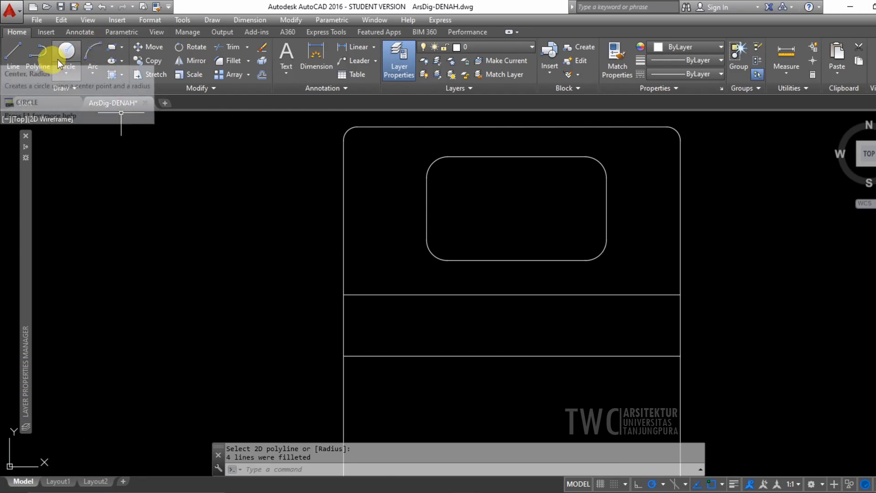
pyautogui.click(96, 53)
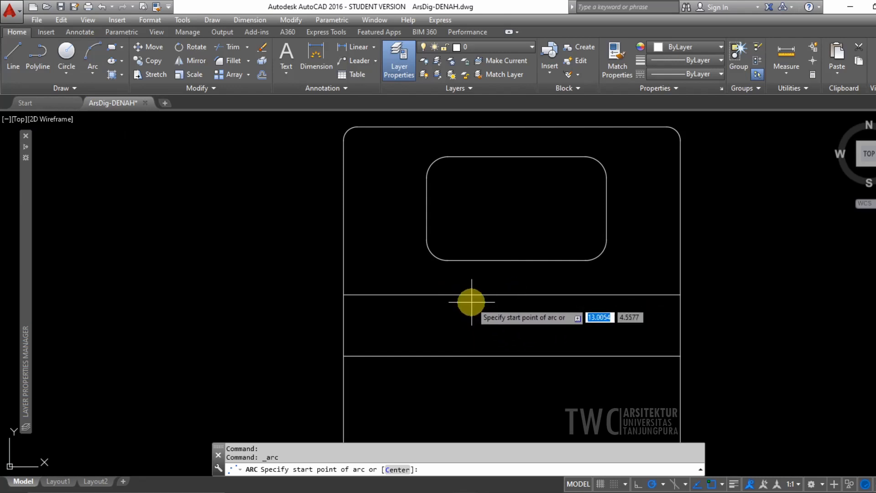
pyautogui.click(512, 296)
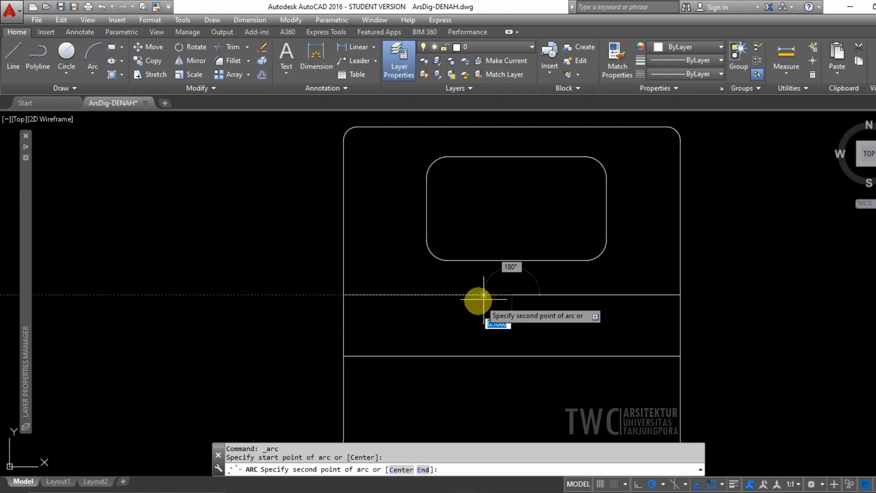
pyautogui.click(406, 310)
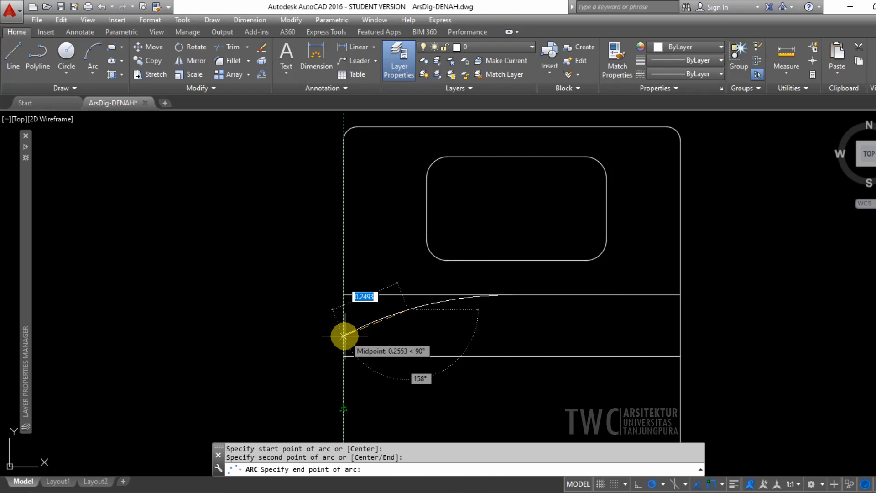
pyautogui.click(344, 336)
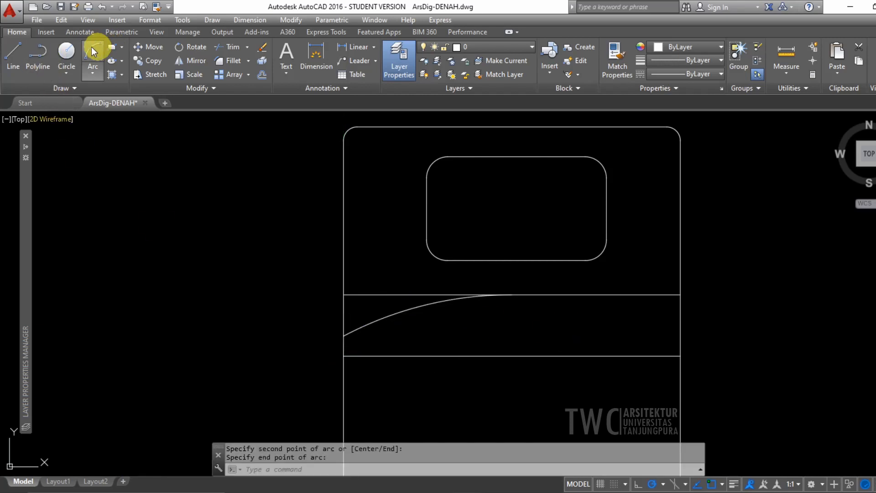
# Draw a second three-point arc from the same midpoint to the left edge, ending between the first arc and the upper horizontal line.
pyautogui.click(91, 48)
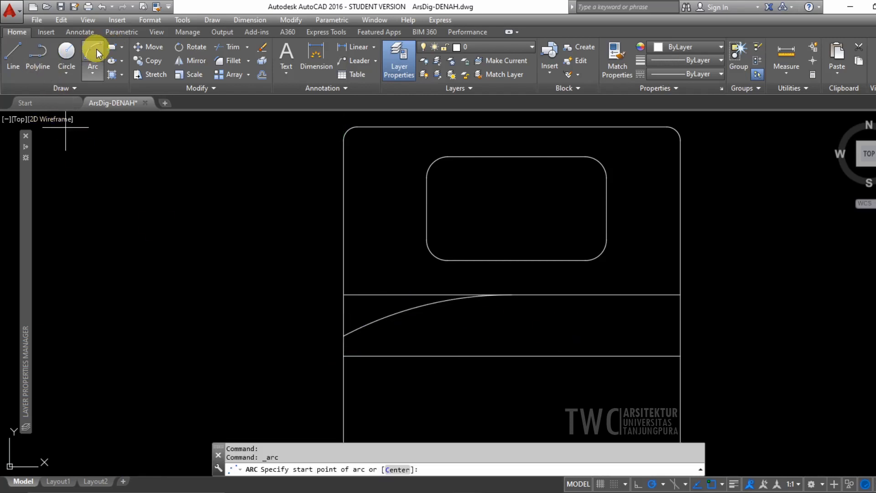
pyautogui.click(510, 294)
pyautogui.scroll(4, 365, 302)
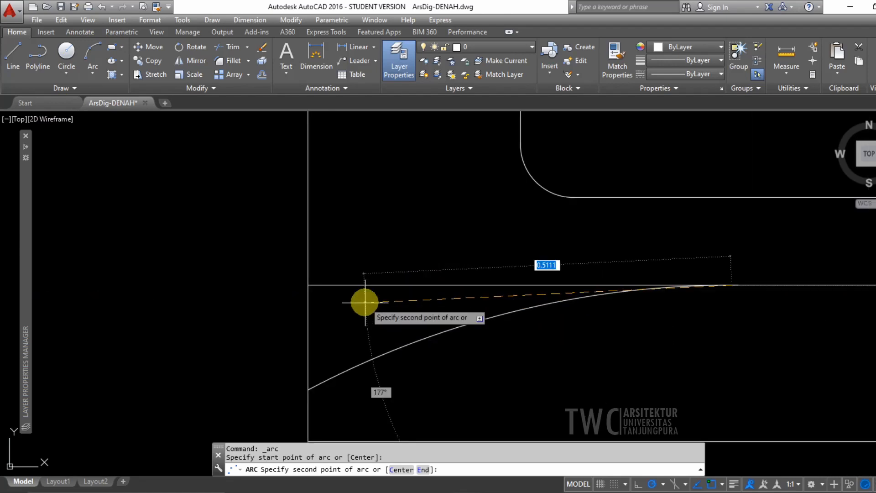
pyautogui.click(365, 302)
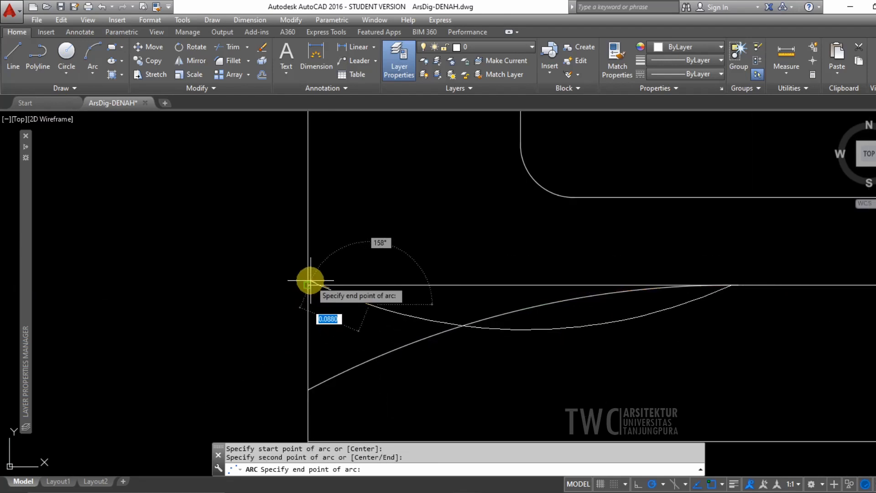
pyautogui.click(307, 340)
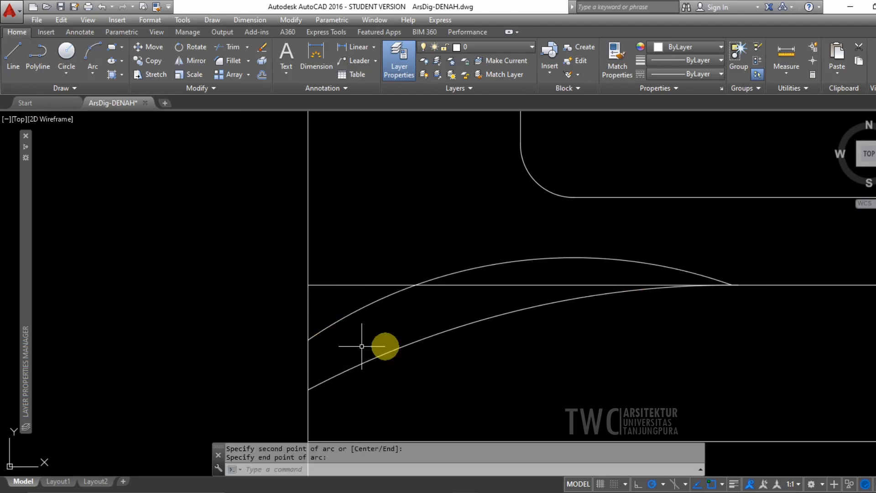
# Flatten the upper arc slightly by stretching its midpoint down toward the upper horizontal line.
pyautogui.click(552, 258)
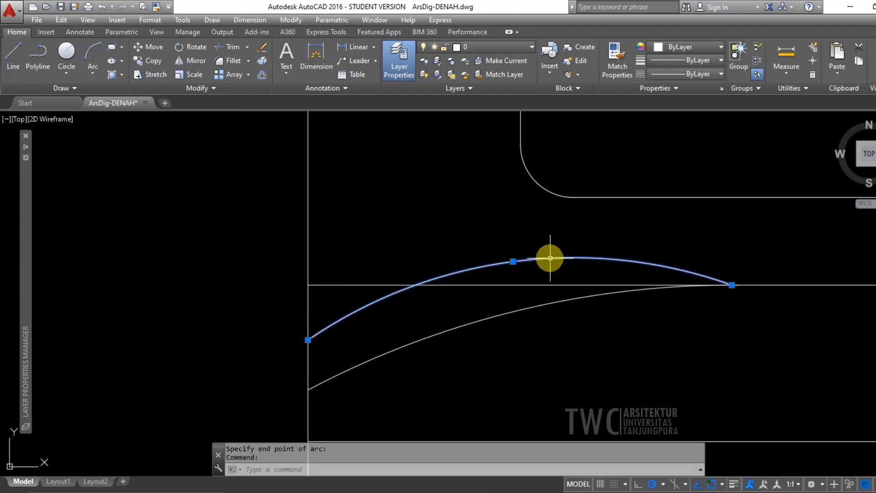
pyautogui.click(513, 261)
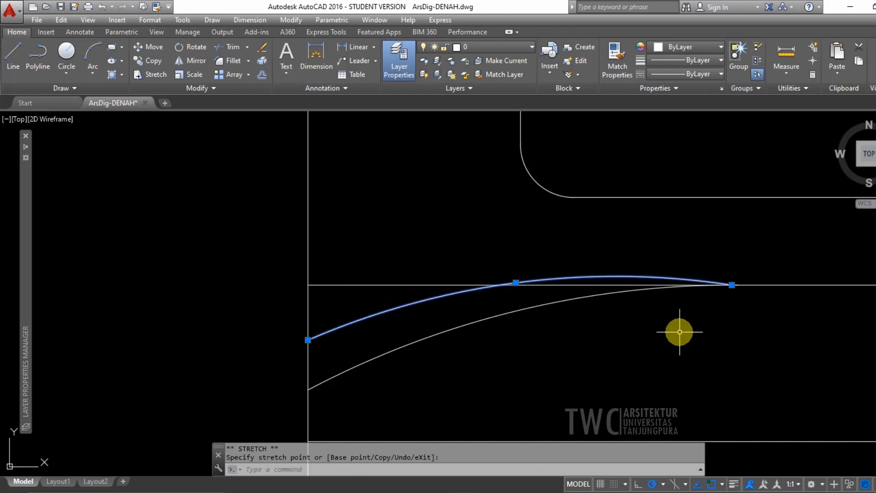
# Stretch the lower arc's left endpoint down along the bed's left edge and adjust its curve at the midpoint.
pyautogui.moveTo(610, 362); pyautogui.dragTo(522, 295, button='middle')
pyautogui.click(295, 290)
pyautogui.click(219, 322)
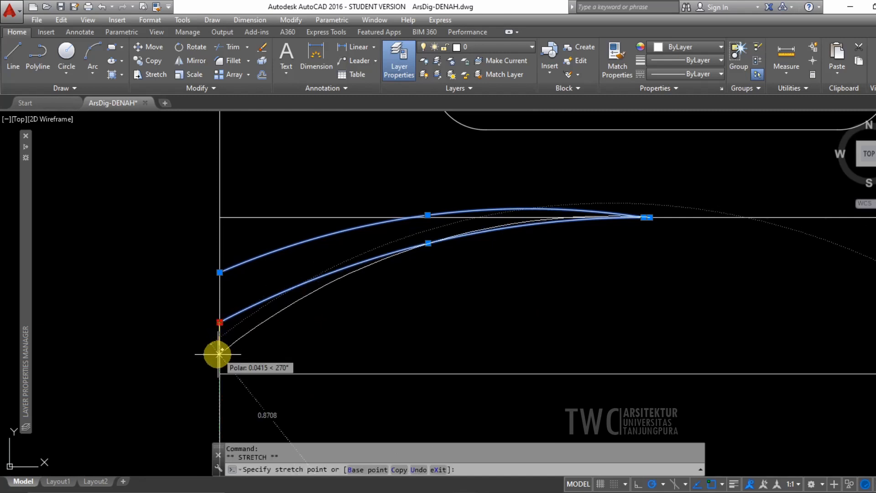
pyautogui.click(220, 355)
pyautogui.click(426, 245)
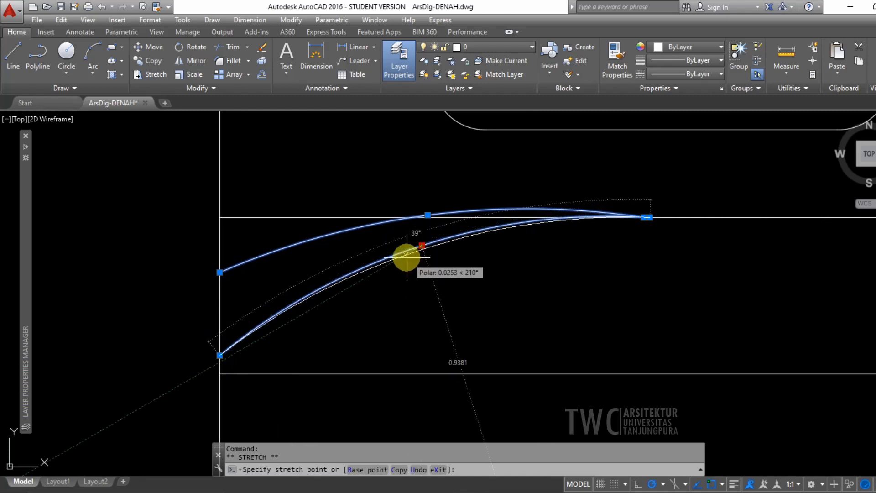
pyautogui.click(406, 257)
# Lower the upper arc's left endpoint along the bed's left edge and try to flatten its curve at the midpoint.
pyautogui.click(220, 296)
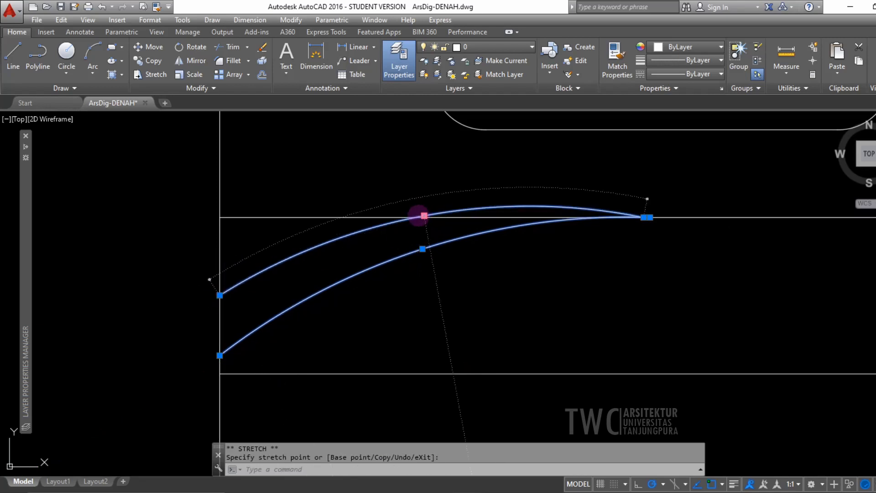
pyautogui.click(424, 215)
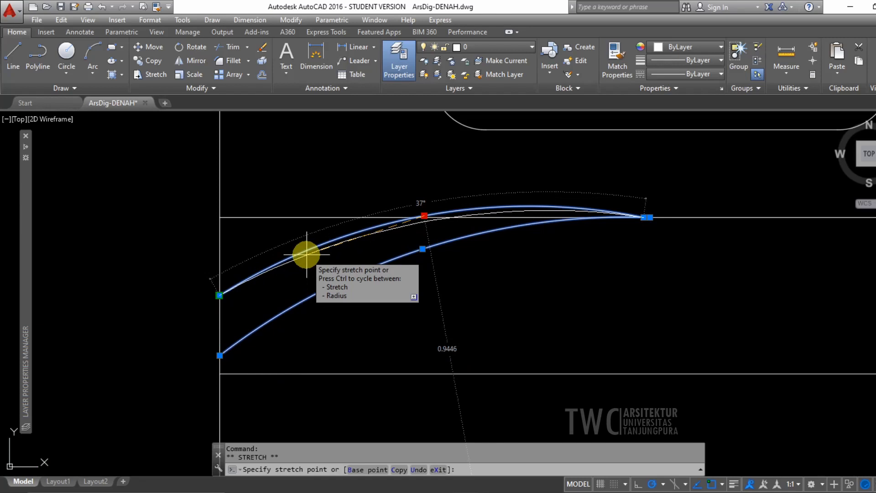
pyautogui.click(305, 254)
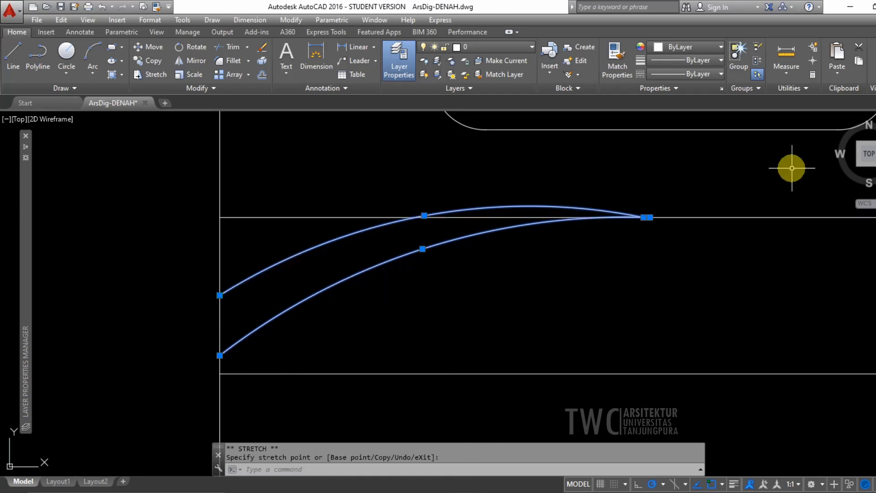
pyautogui.press('Escape')
pyautogui.press('Escape')
# Trim away the part of the upper horizontal line between the left edge and the arcs, using the lower arc as cutting edge.
pyautogui.click(235, 46)
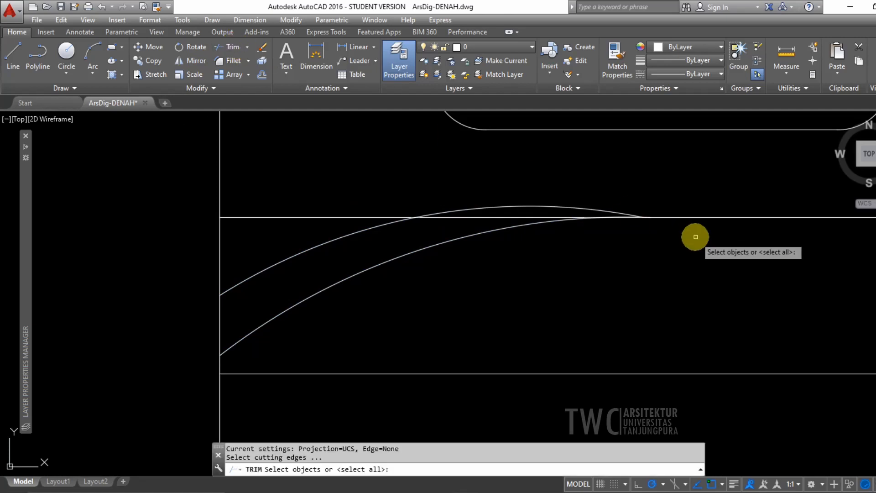
pyautogui.click(528, 225)
pyautogui.press('Return')
pyautogui.click(344, 218)
pyautogui.press('Escape')
# Flatten the upper arc by stretching its midpoint down so it runs smoothly into the trimmed horizontal line.
pyautogui.click(592, 208)
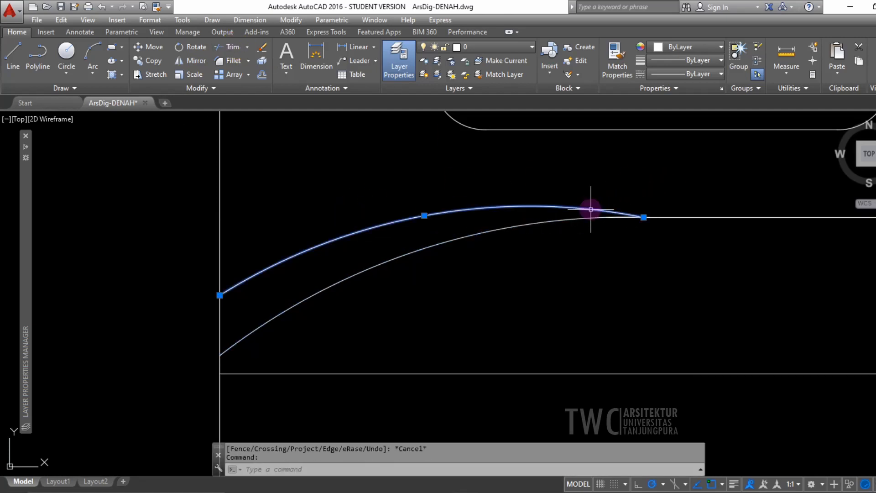
pyautogui.click(424, 215)
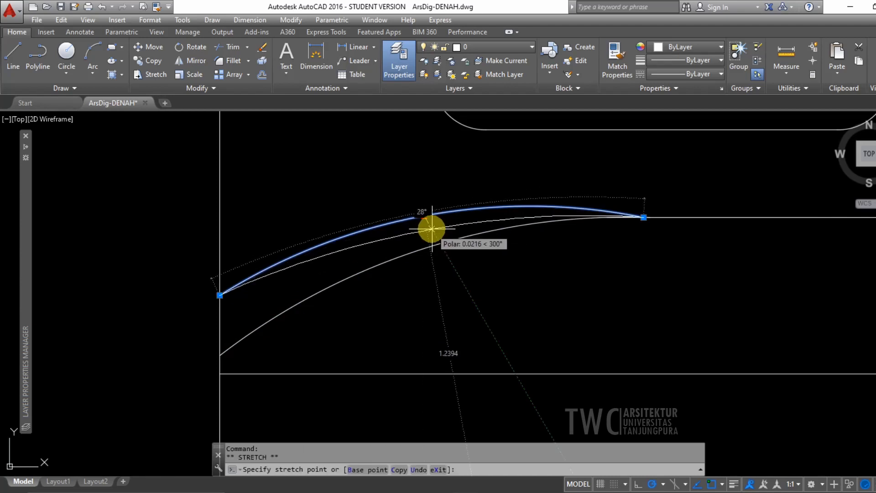
pyautogui.press('Escape')
pyautogui.press('Escape')
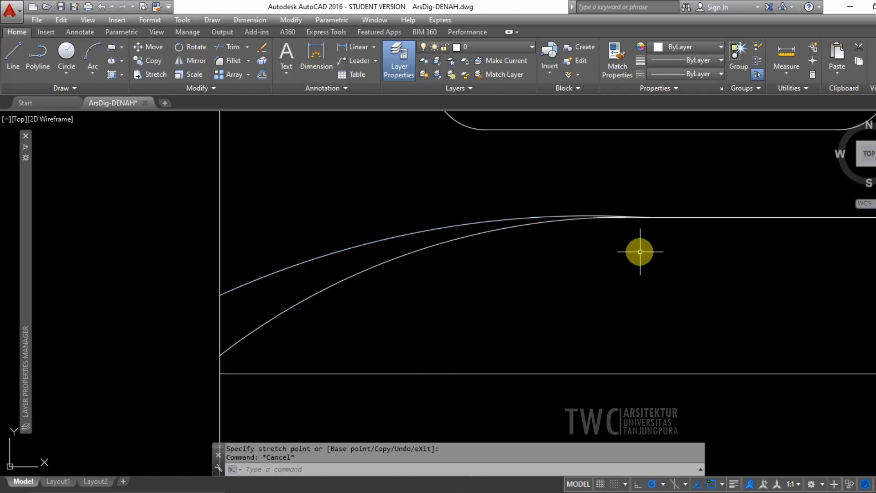
# Start a block definition named "Tempat tidur-single" and select all of the bed's frame, pillow, line and arc objects for it.
pyautogui.scroll(-5, 640, 252)
pyautogui.moveTo(541, 219); pyautogui.dragTo(561, 245, button='middle')
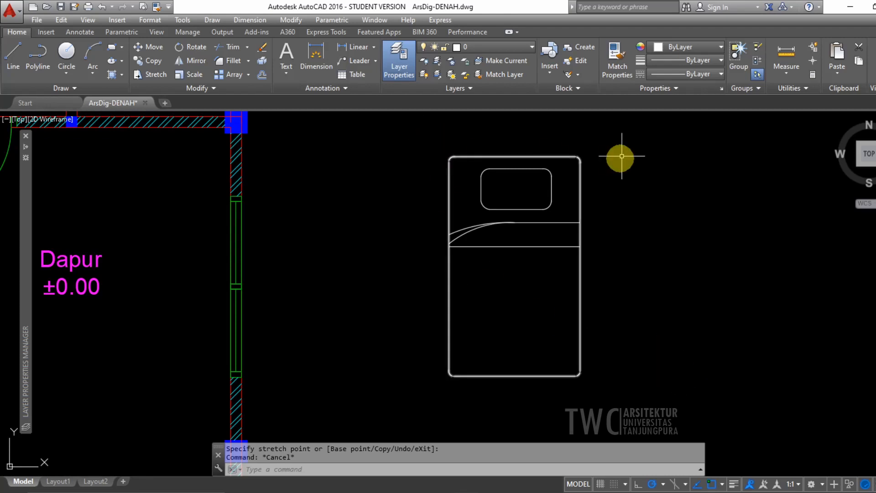
pyautogui.click(586, 47)
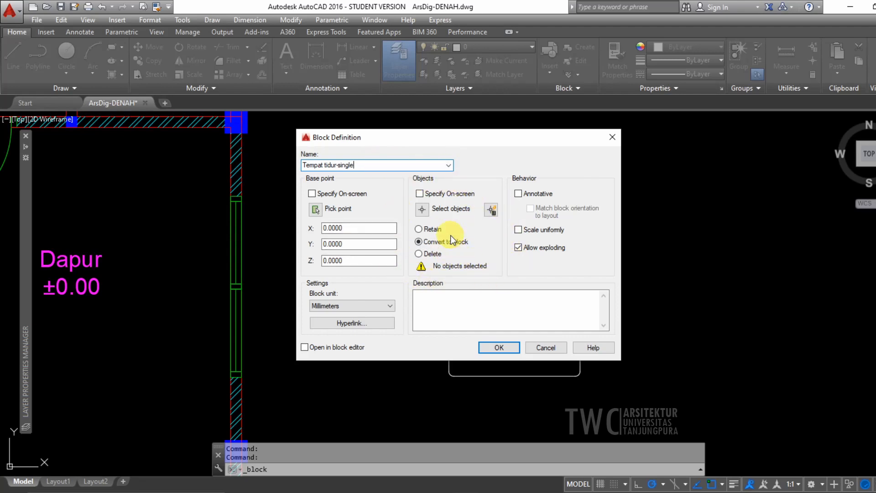
pyautogui.click(423, 211)
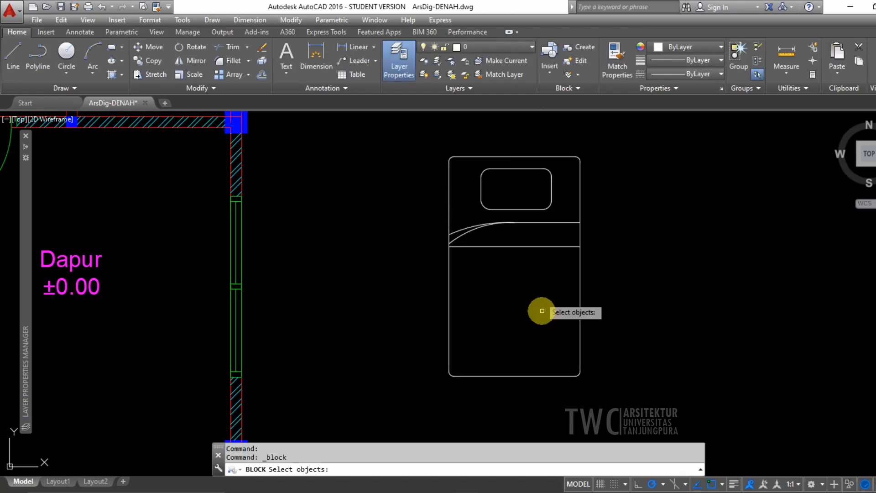
pyautogui.click(460, 233)
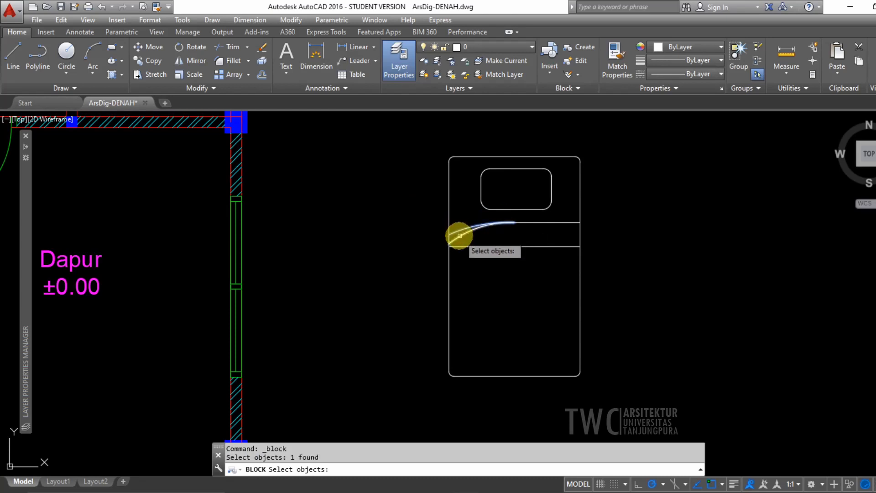
pyautogui.click(459, 235)
pyautogui.click(433, 146)
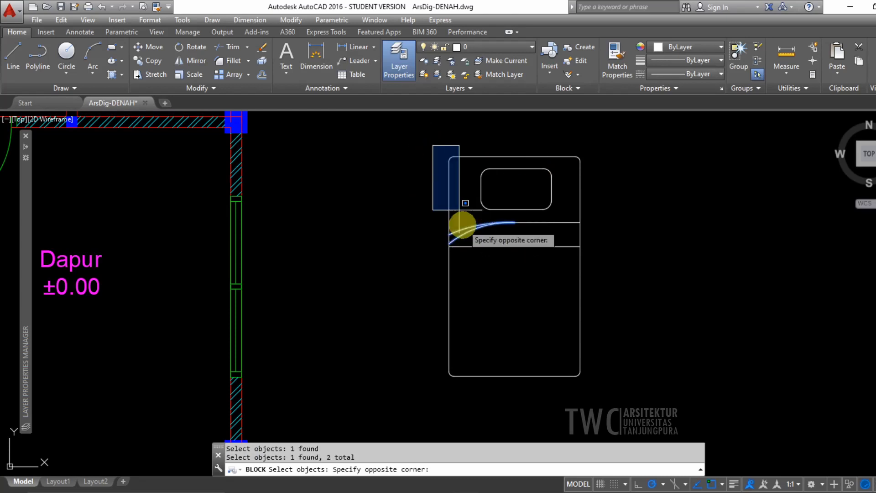
pyautogui.click(601, 393)
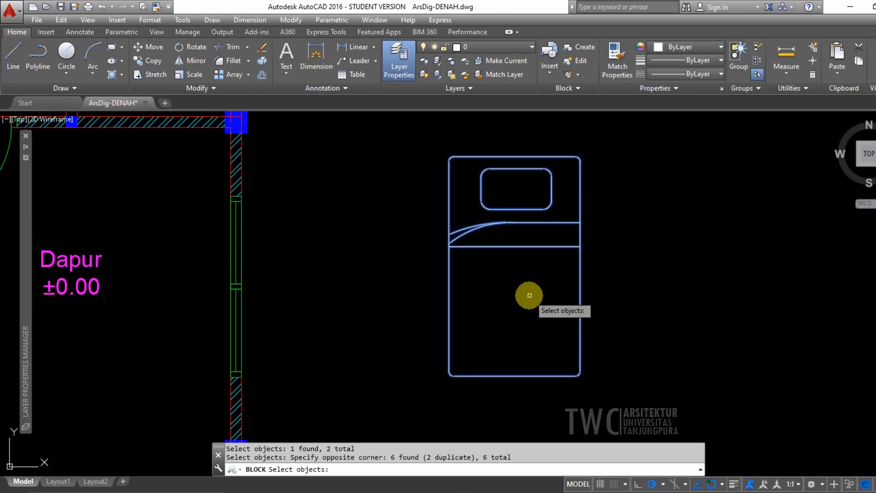
pyautogui.press('Return')
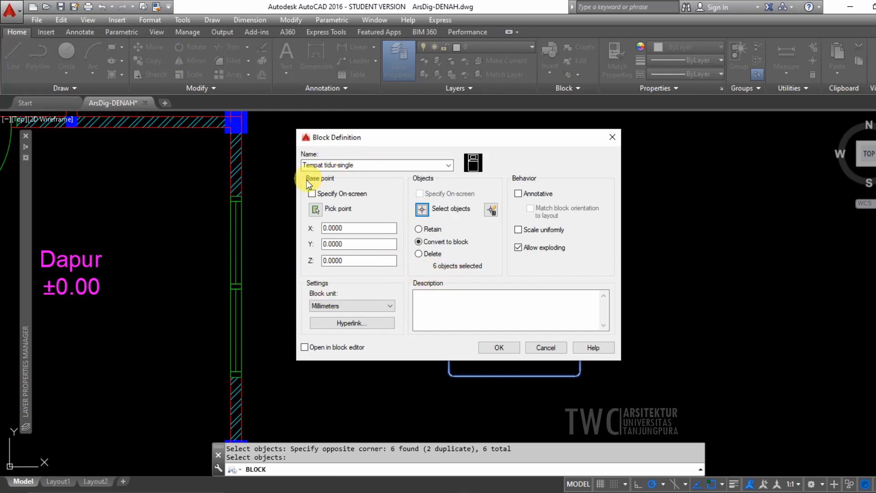
# Set the block's base point at the midpoint of the bed's top edge and create the block.
pyautogui.click(318, 212)
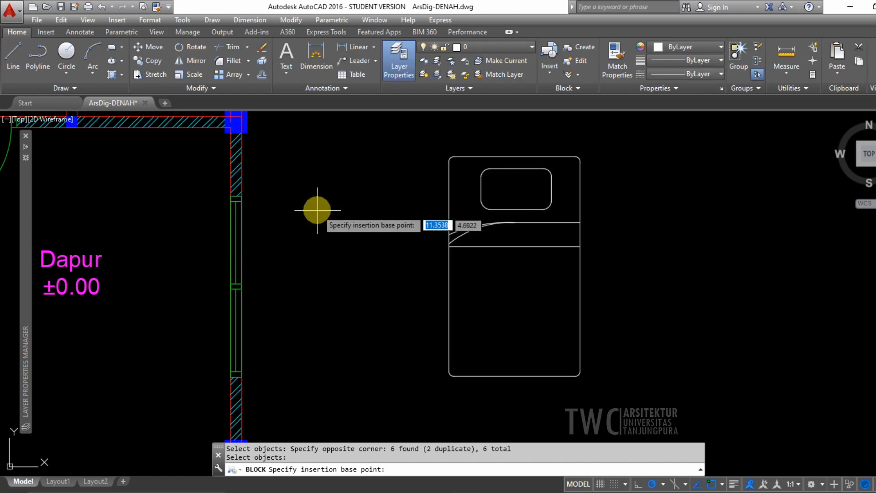
pyautogui.click(514, 157)
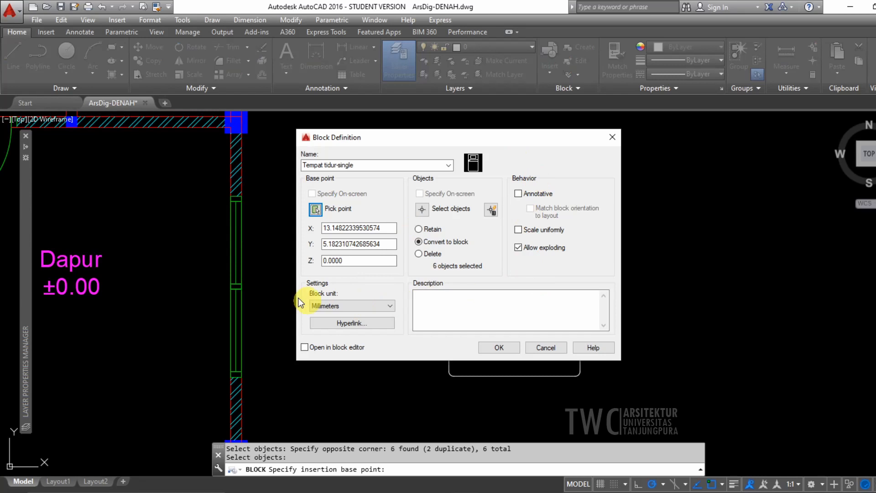
pyautogui.click(499, 348)
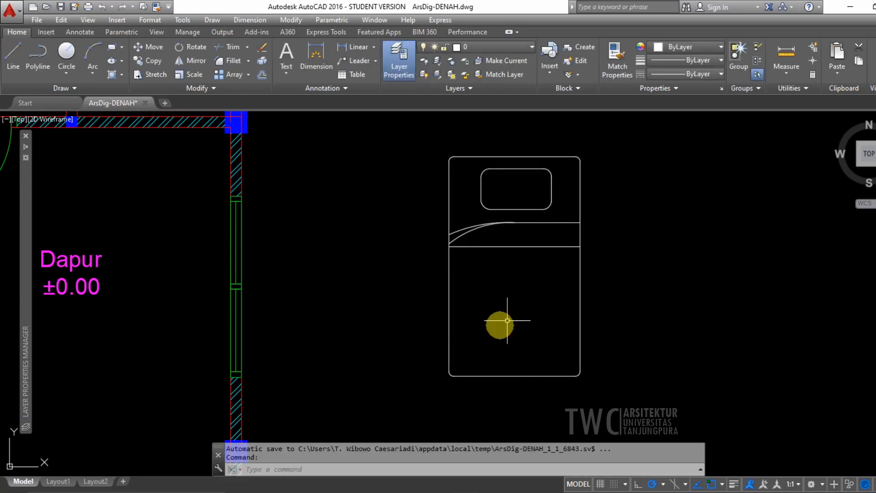
# Delete the bed block that lies beside the plan.
pyautogui.click(522, 247)
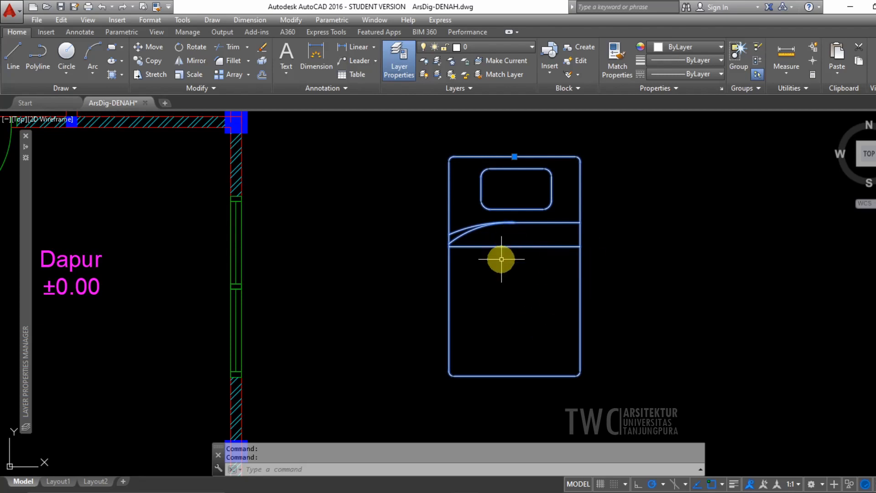
pyautogui.press('Delete')
# Create a new layer named A-Perabot and set its colour to yellow.
pyautogui.scroll(-2, 392, 312)
pyautogui.moveTo(299, 286); pyautogui.dragTo(609, 237, button='middle')
pyautogui.moveTo(319, 212); pyautogui.dragTo(395, 226, button='middle')
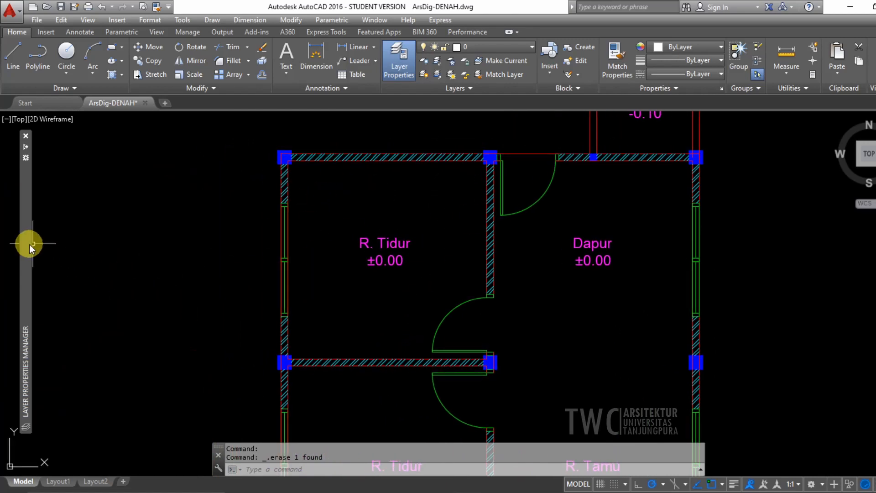
pyautogui.moveTo(29, 245)
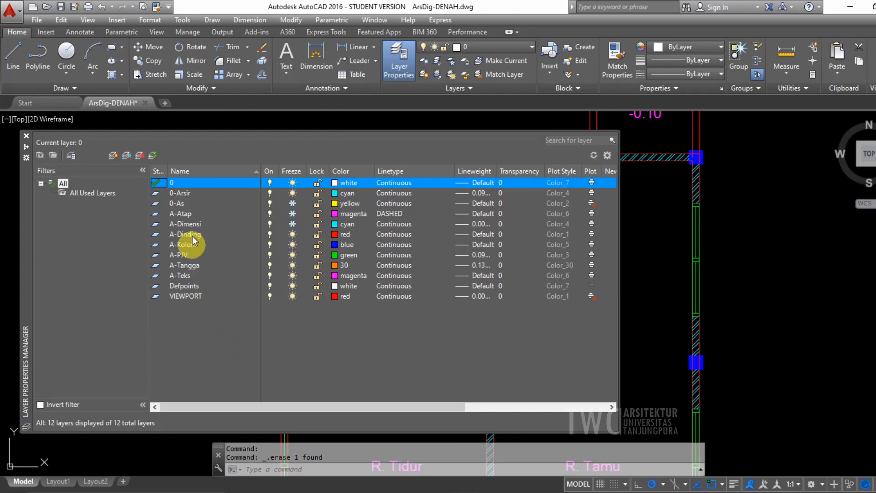
pyautogui.click(112, 155)
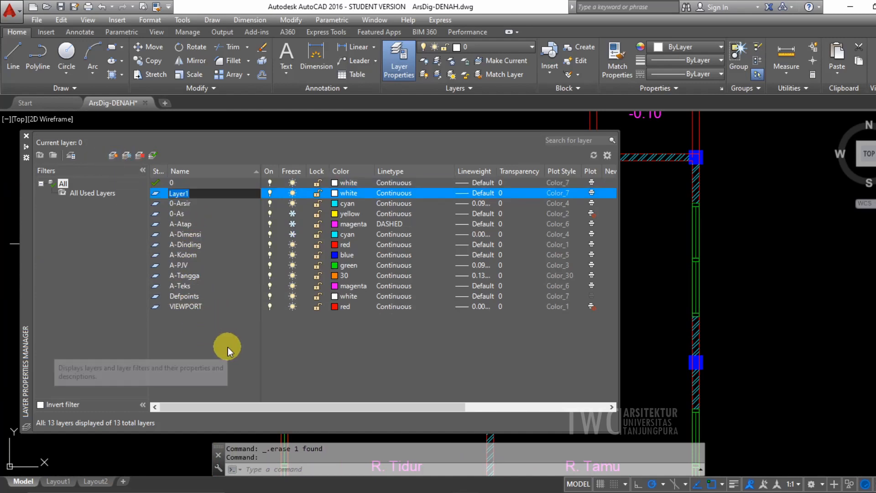
pyautogui.click(335, 195)
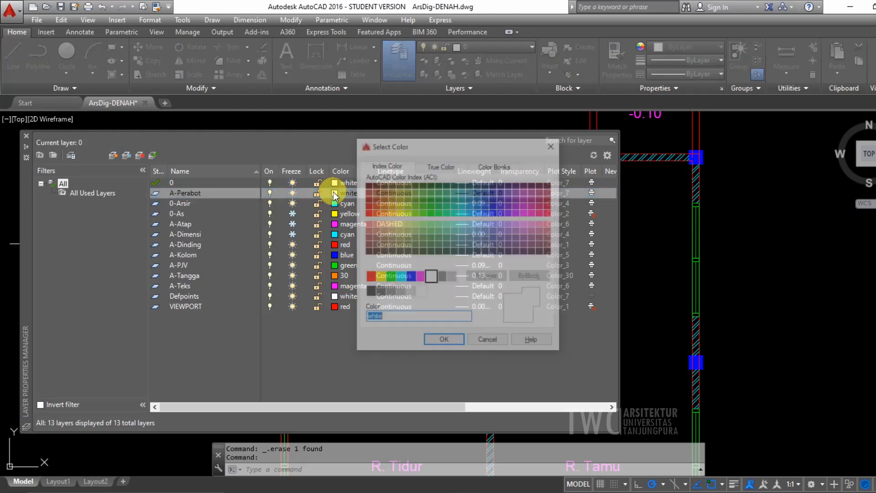
pyautogui.click(379, 278)
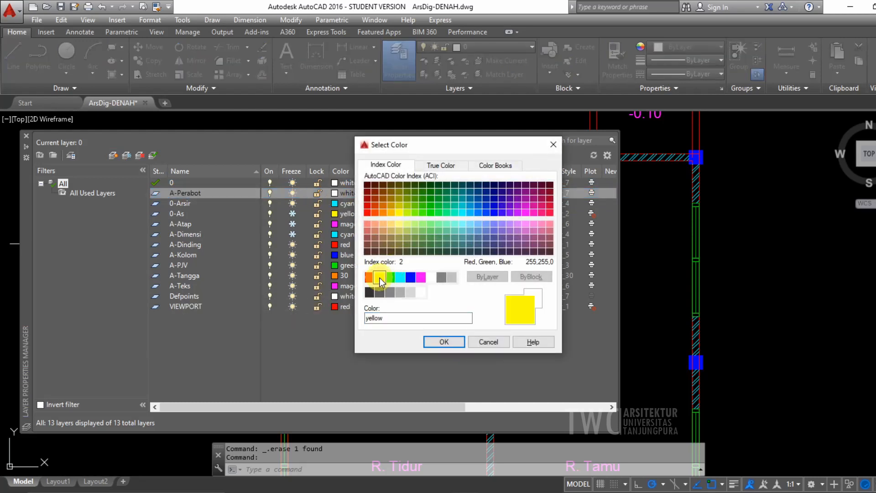
pyautogui.click(442, 343)
# Set the A-Perabot layer's lineweight to 0.09 mm and make it the current layer.
pyautogui.click(378, 197)
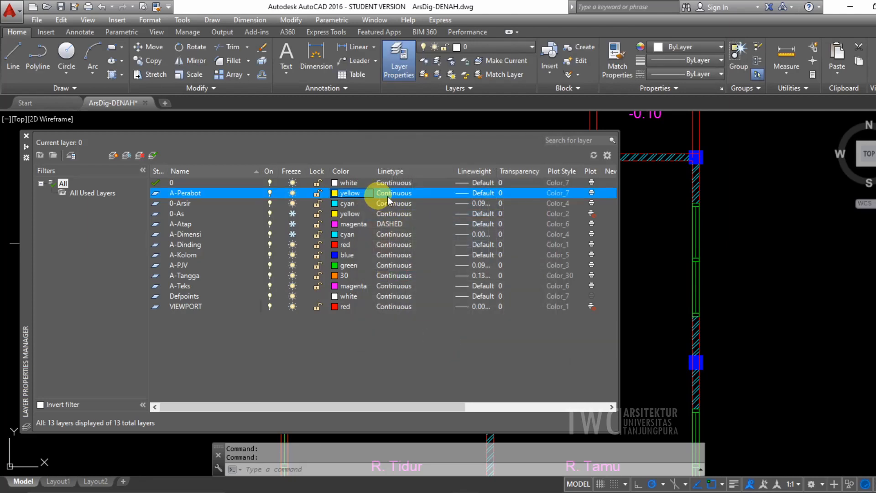
pyautogui.click(470, 194)
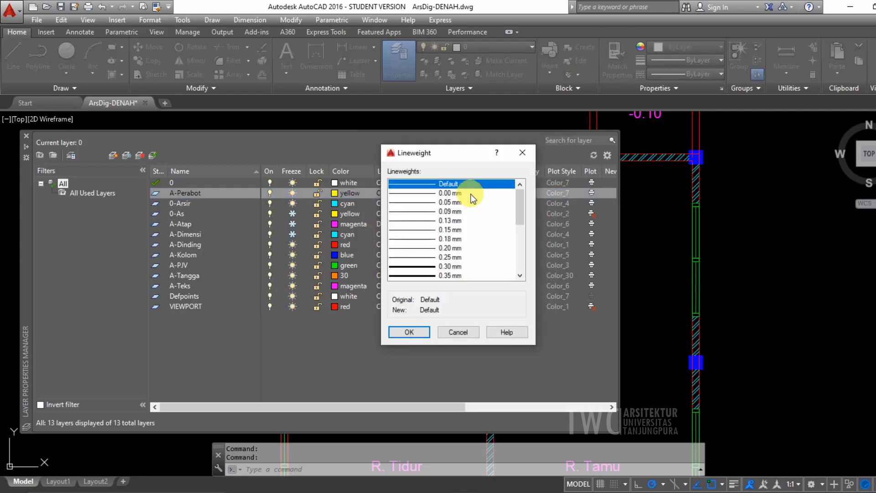
pyautogui.click(423, 212)
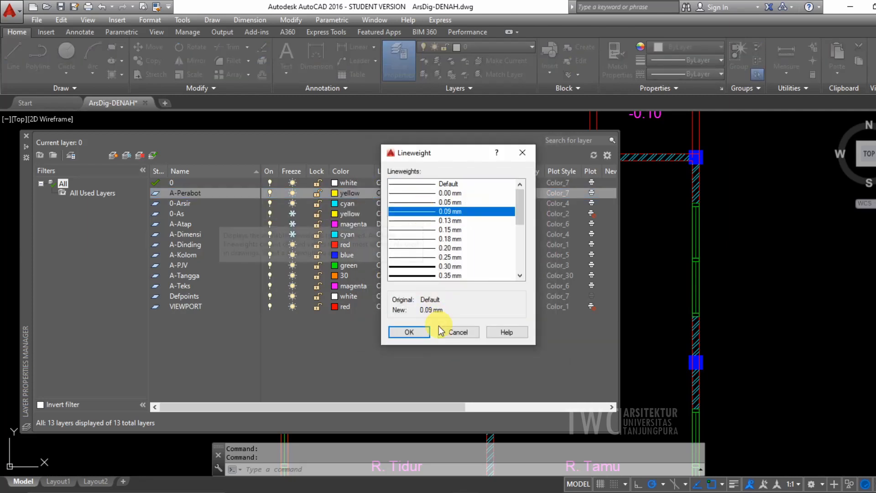
pyautogui.click(417, 330)
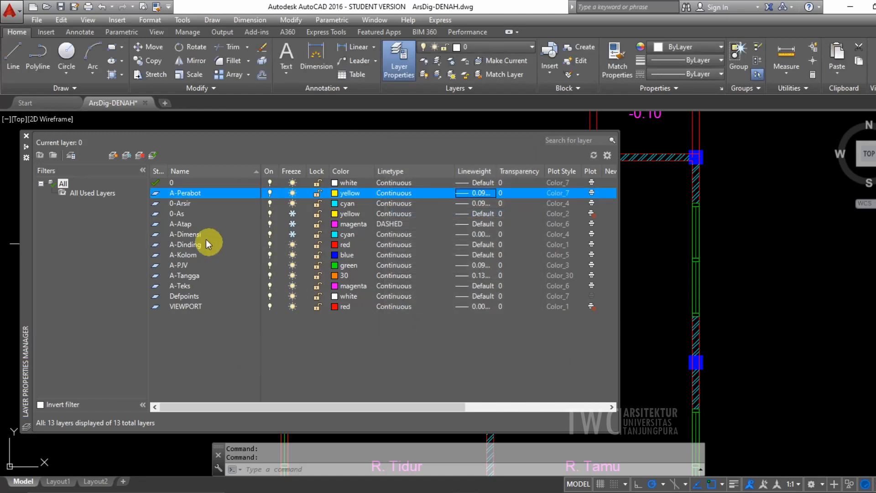
pyautogui.click(671, 217)
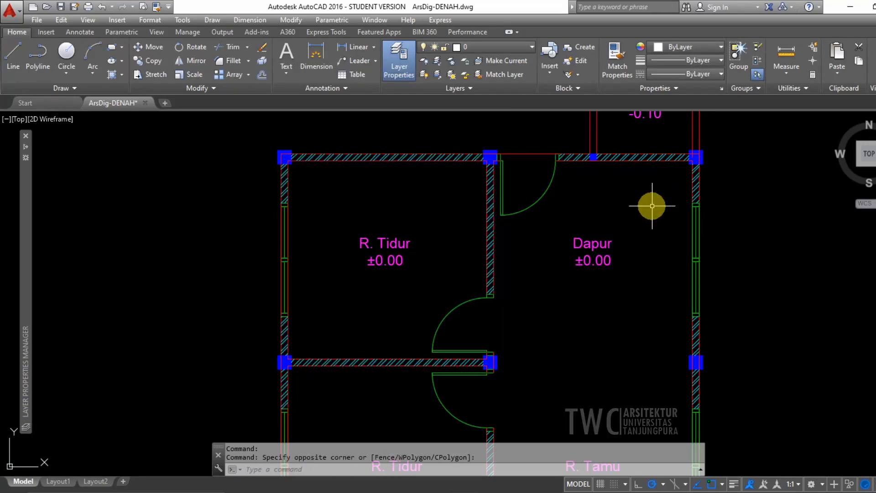
pyautogui.click(484, 47)
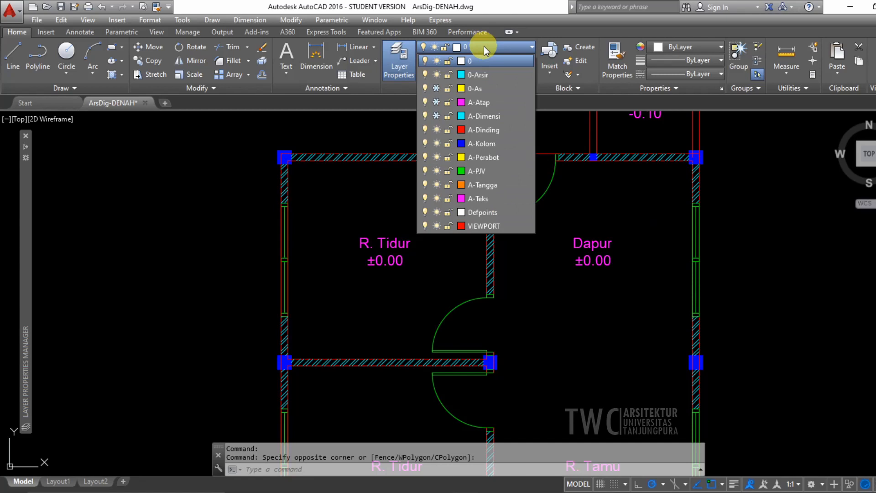
pyautogui.click(484, 154)
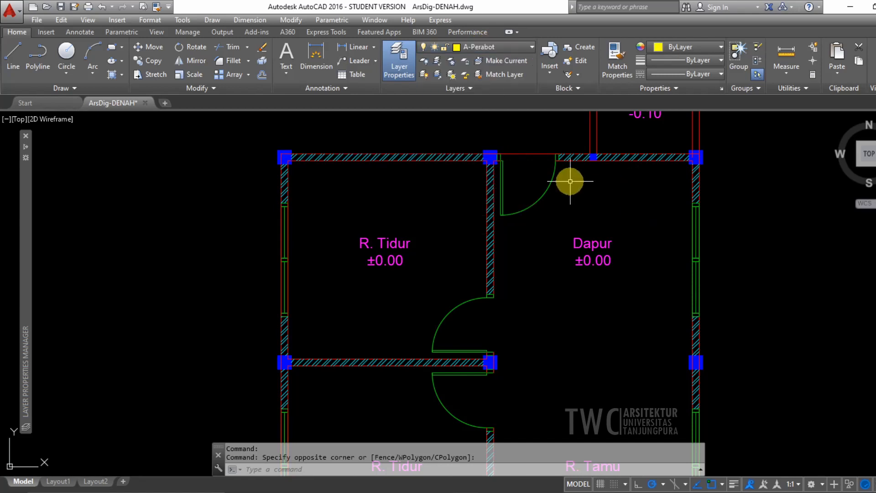
# Insert the Tempat tidur-single block into the upper bedroom, with its head against the upper wall near the left corner.
pyautogui.click(553, 75)
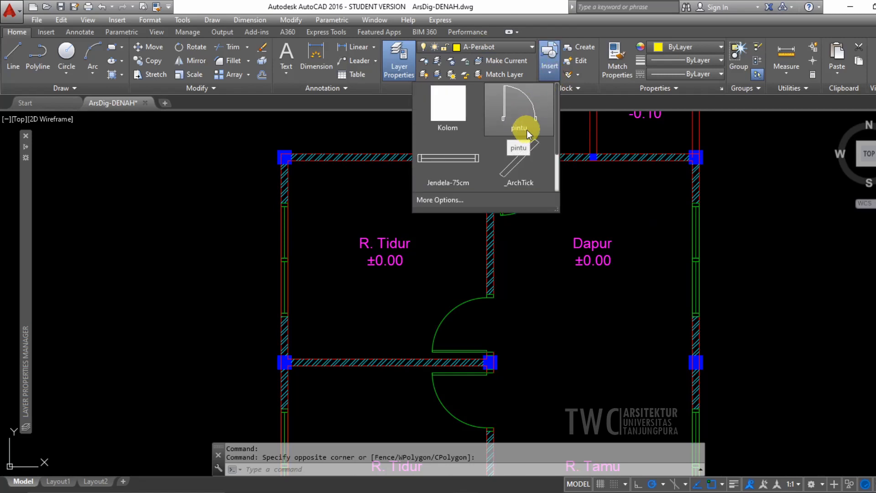
pyautogui.scroll(-2, 527, 129)
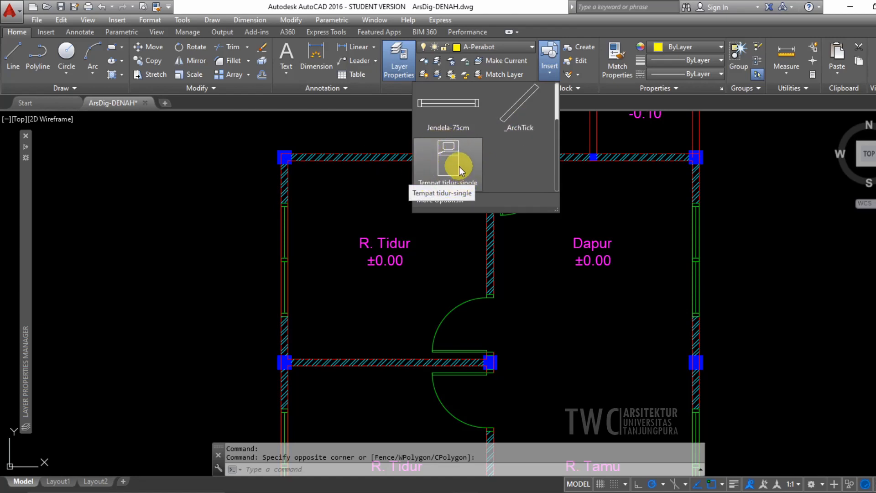
pyautogui.click(466, 182)
pyautogui.scroll(4, 336, 185)
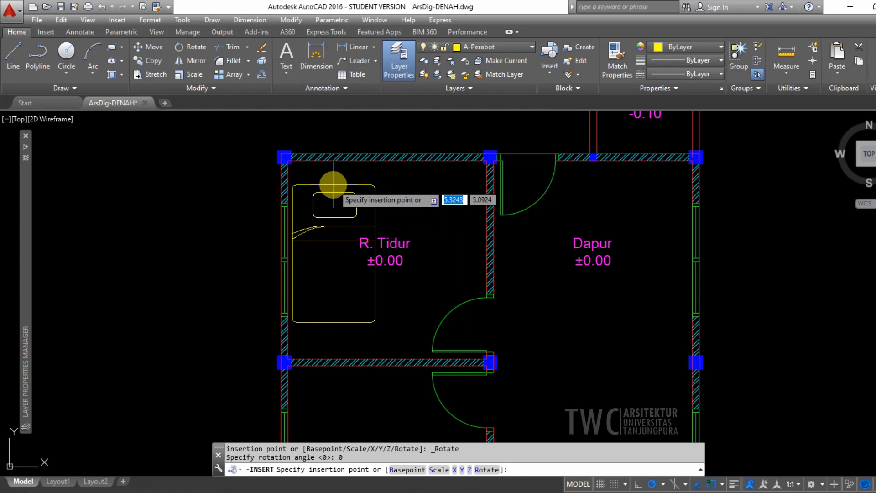
pyautogui.moveTo(337, 170); pyautogui.dragTo(395, 209, button='middle')
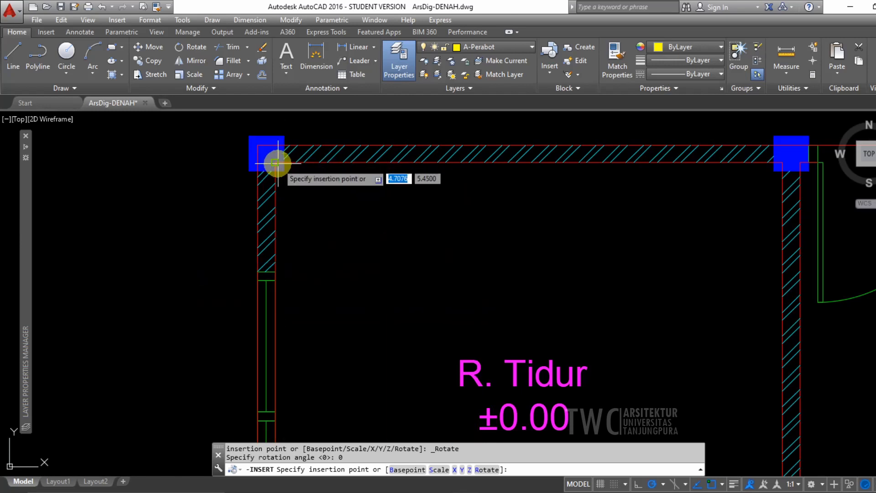
pyautogui.click(391, 162)
# Mirror the bed into the lower bedroom about a horizontal line through the middle-left column, keeping the original.
pyautogui.scroll(-2, 550, 259)
pyautogui.moveTo(601, 286); pyautogui.dragTo(479, 242, button='middle')
pyautogui.scroll(-2, 502, 261)
pyautogui.moveTo(518, 269); pyautogui.dragTo(451, 224, button='middle')
pyautogui.scroll(-2, 497, 248)
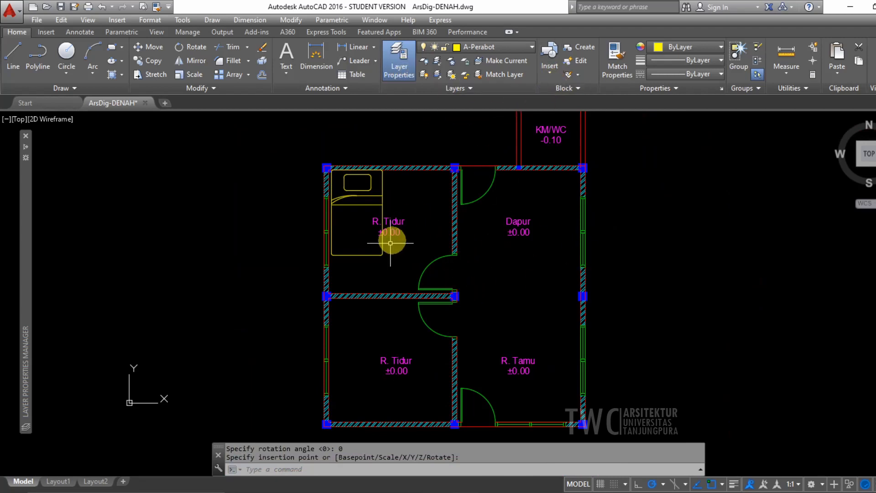
pyautogui.click(378, 252)
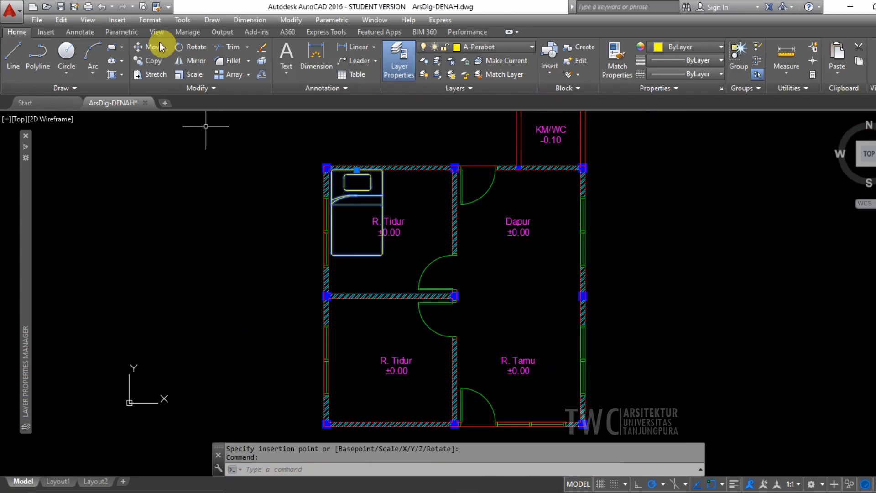
pyautogui.click(193, 61)
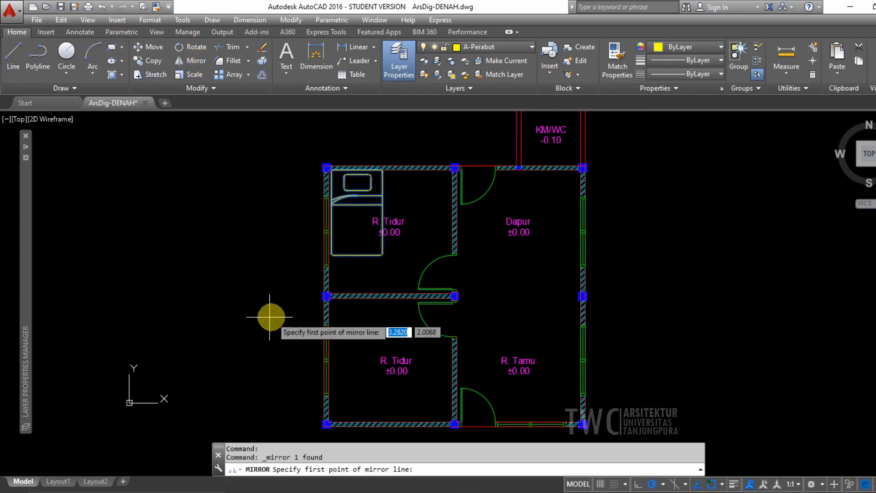
pyautogui.scroll(3, 318, 322)
pyautogui.scroll(2, 319, 323)
pyautogui.click(323, 218)
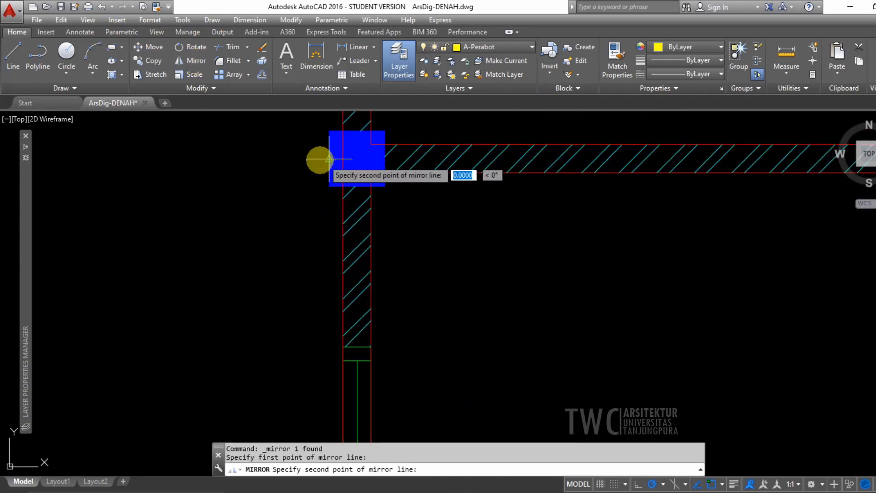
pyautogui.click(258, 156)
pyautogui.press('Return')
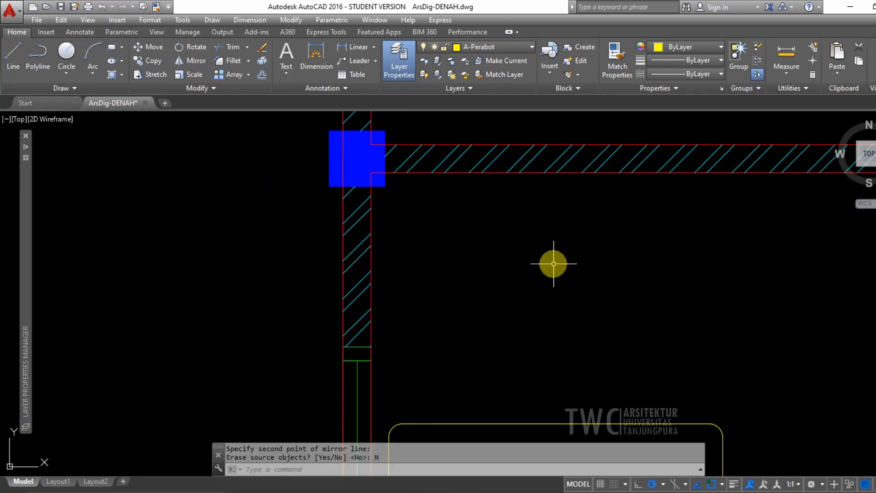
# Open the upper bedroom's bed in the Block Editor and delete the full-width horizontal line below the blanket fold.
pyautogui.scroll(-2, 551, 258)
pyautogui.scroll(-2, 554, 263)
pyautogui.moveTo(554, 260); pyautogui.dragTo(392, 269, button='middle')
pyautogui.scroll(-2, 534, 256)
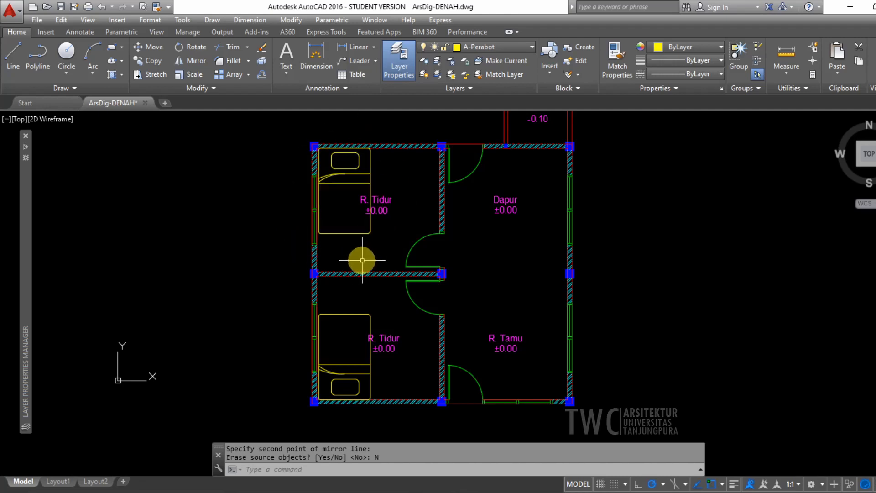
pyautogui.moveTo(353, 235)
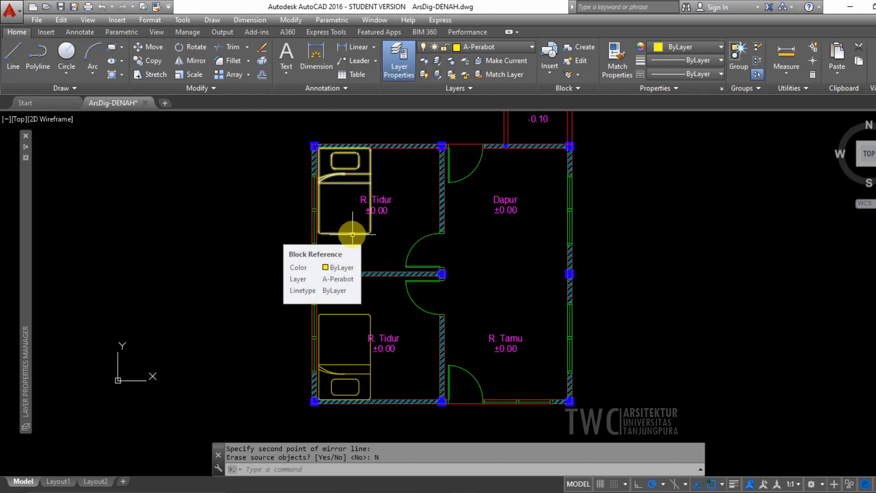
pyautogui.click(352, 235)
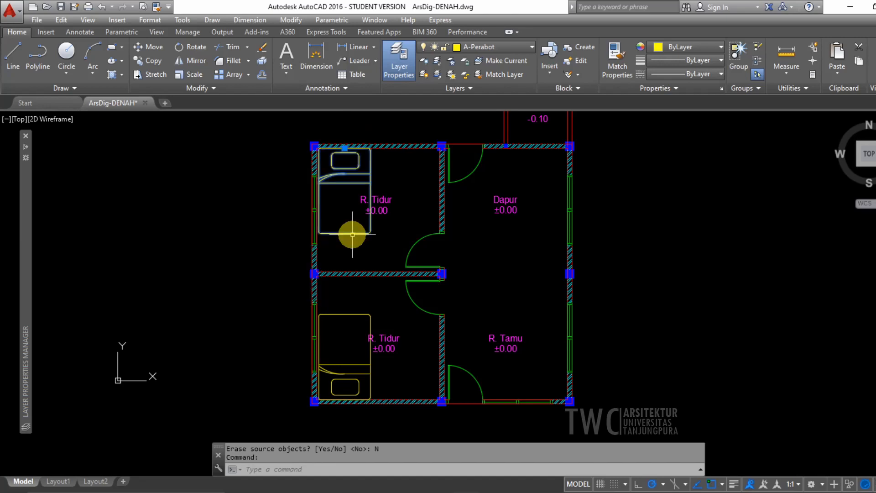
pyautogui.rightClick(352, 234)
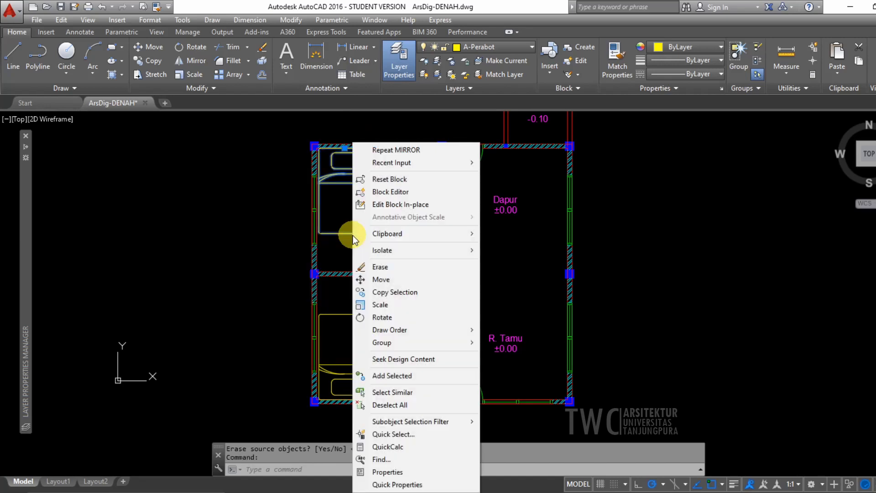
pyautogui.click(412, 192)
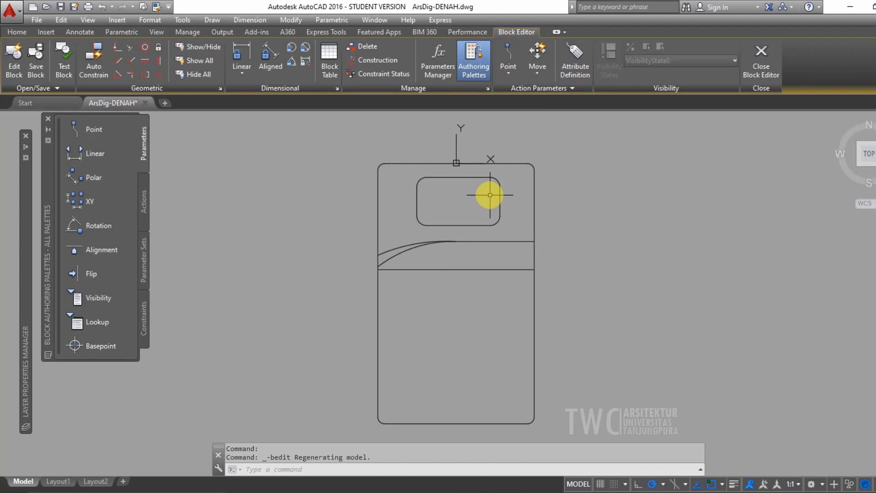
pyautogui.click(489, 269)
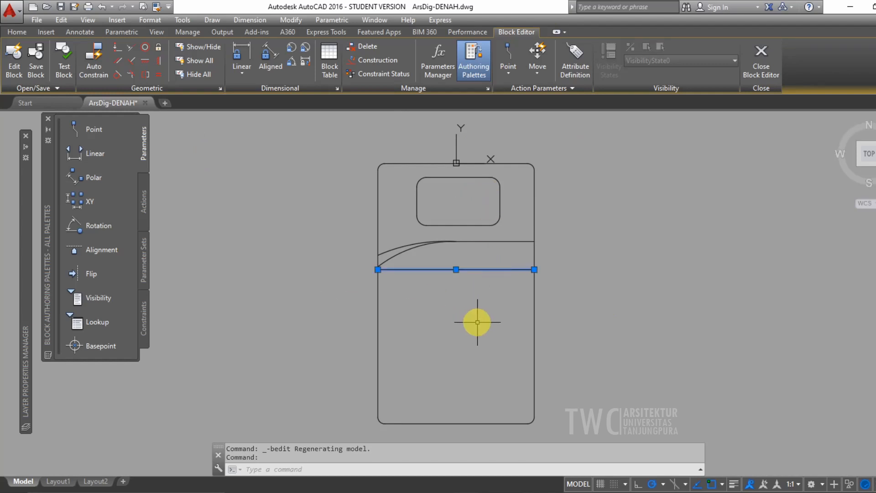
pyautogui.press('Delete')
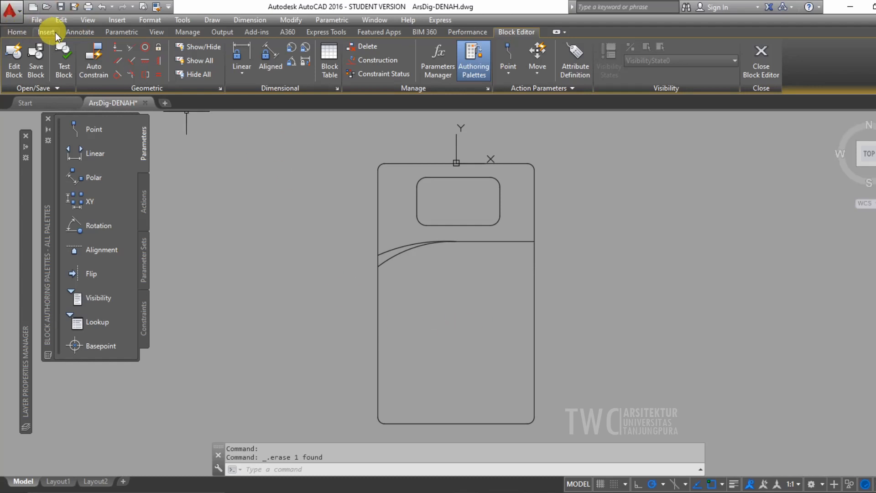
# Hatch the blanket area below the curved fold with the ANSI37 pattern.
pyautogui.click(18, 33)
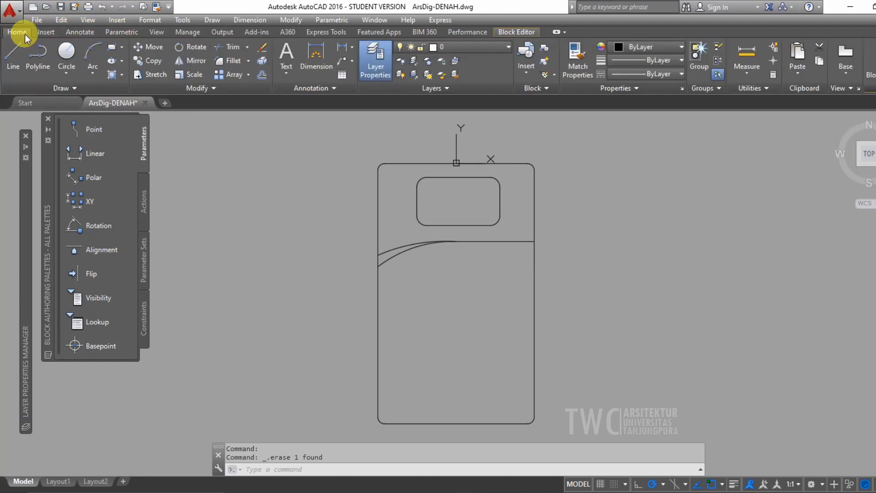
pyautogui.click(120, 74)
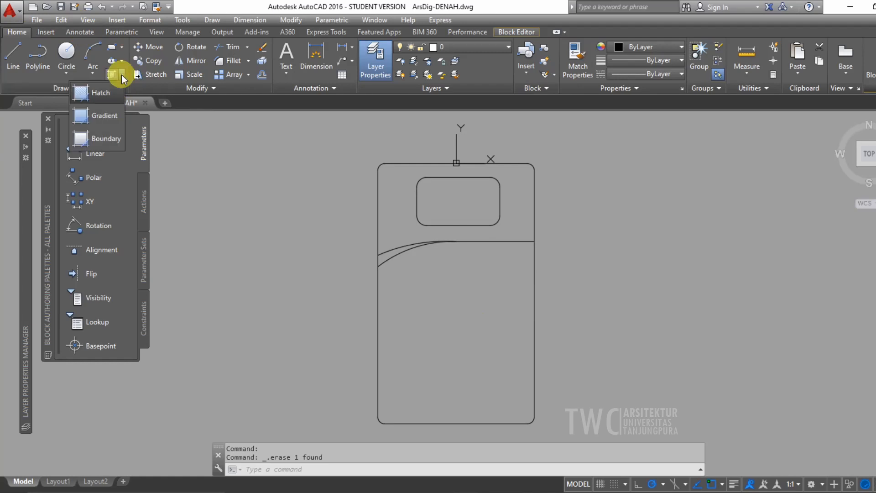
pyautogui.click(107, 94)
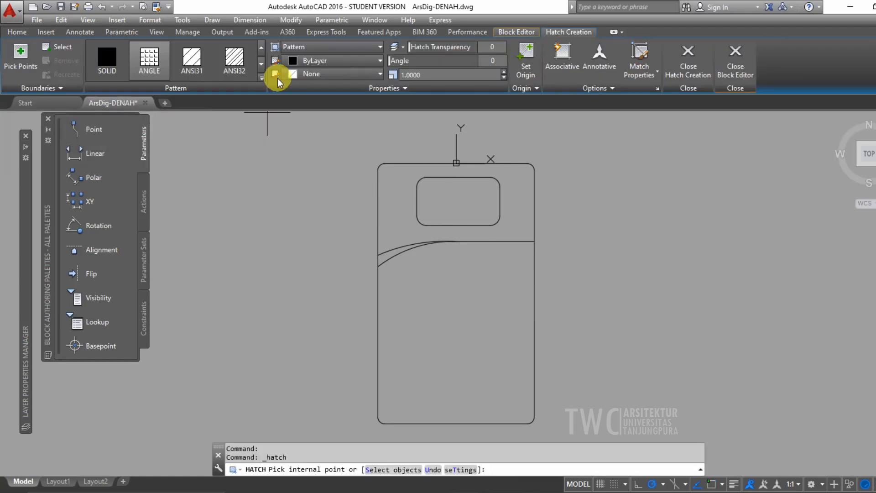
pyautogui.click(260, 78)
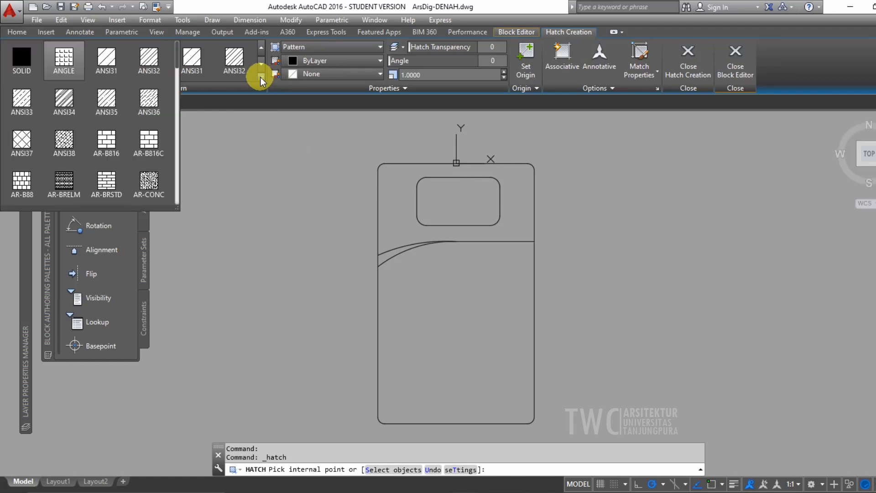
pyautogui.click(34, 134)
pyautogui.moveTo(23, 137)
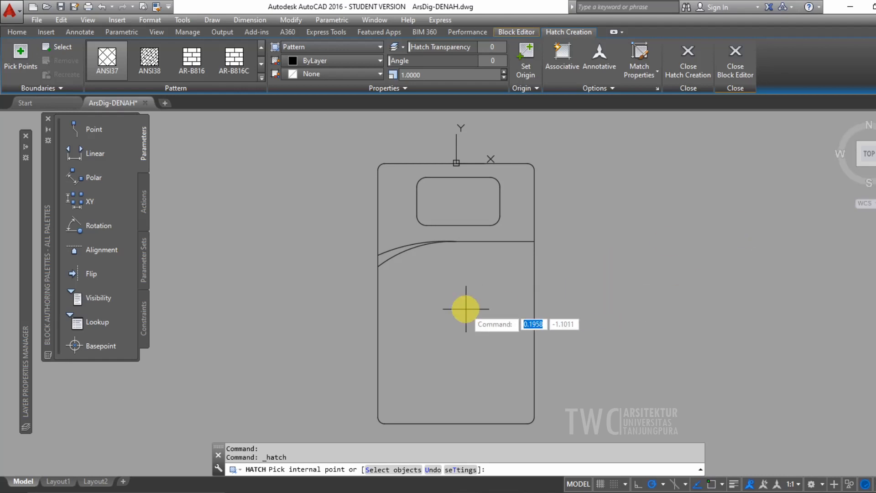
pyautogui.click(465, 308)
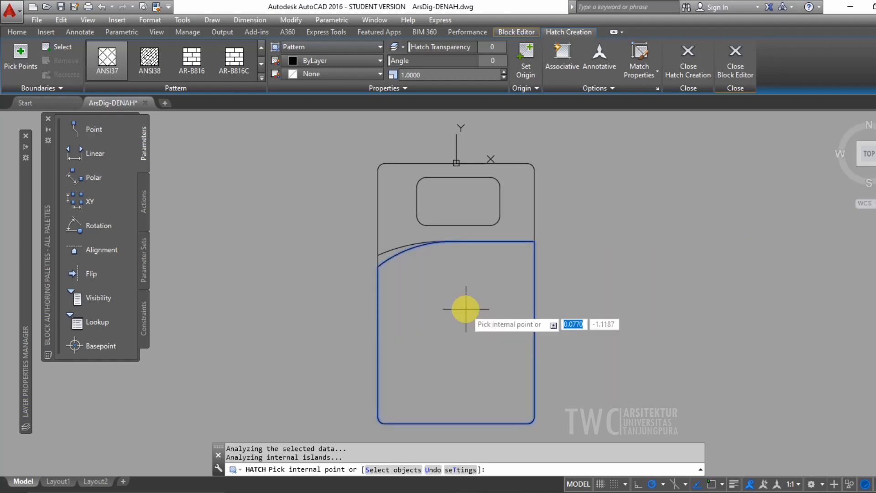
# Set the blanket hatch's scale to 0.01.
pyautogui.click(451, 76)
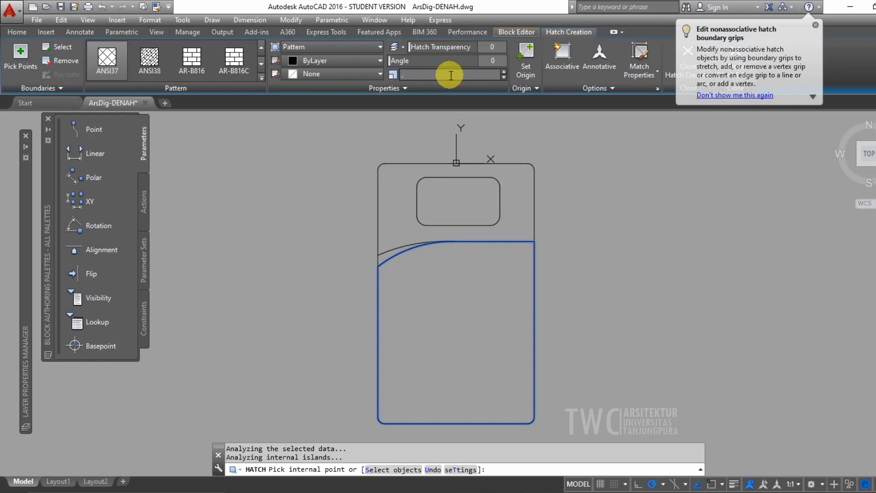
pyautogui.write('.01')
pyautogui.press('Return')
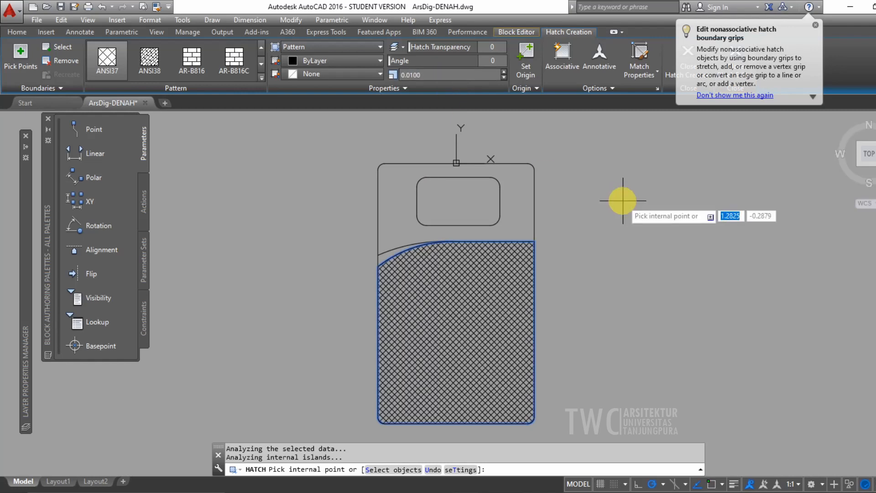
# Set the blanket hatch's scale to 0.025 and close the Block Editor, saving the changes to Tempat tidur-single.
pyautogui.click(436, 75)
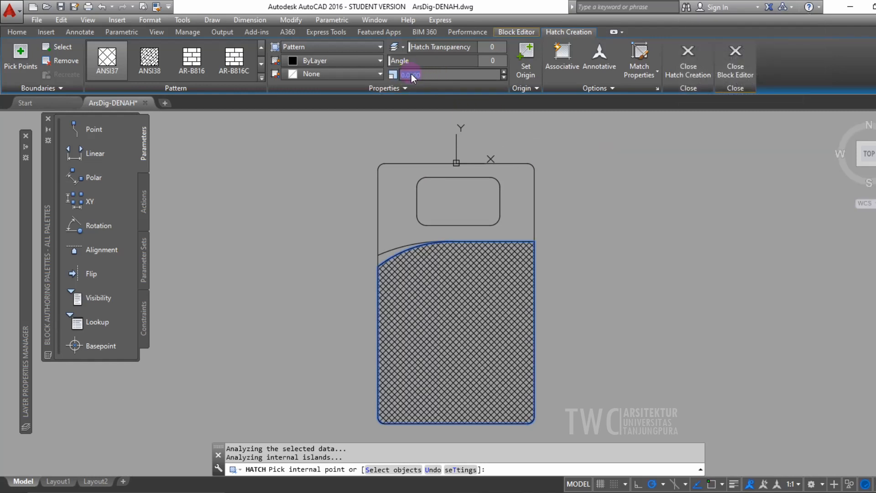
pyautogui.click(466, 72)
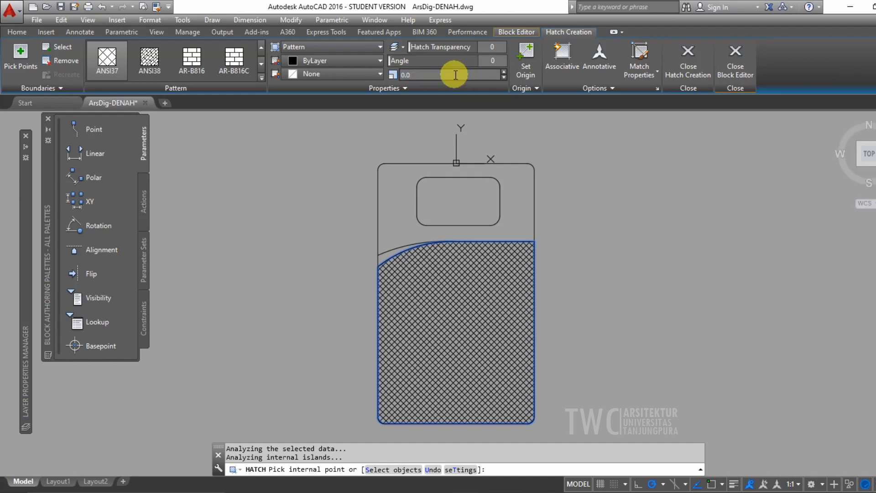
pyautogui.write('0.025')
pyautogui.press('Return')
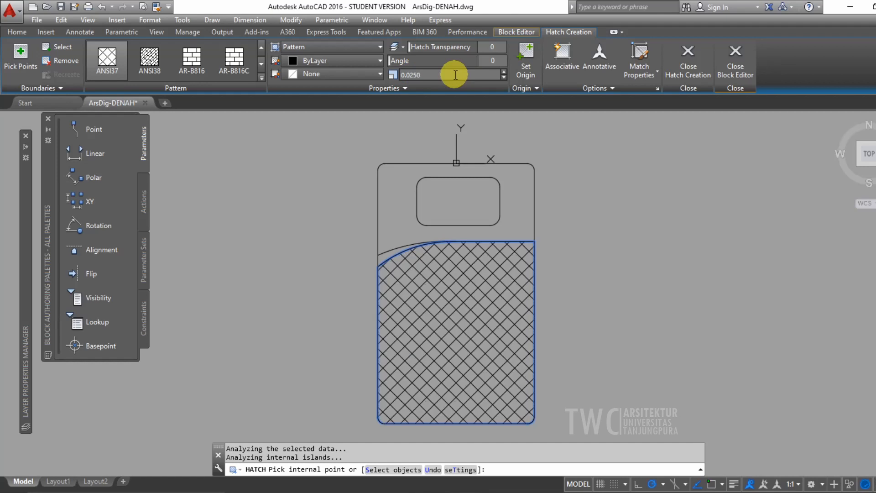
pyautogui.click(741, 67)
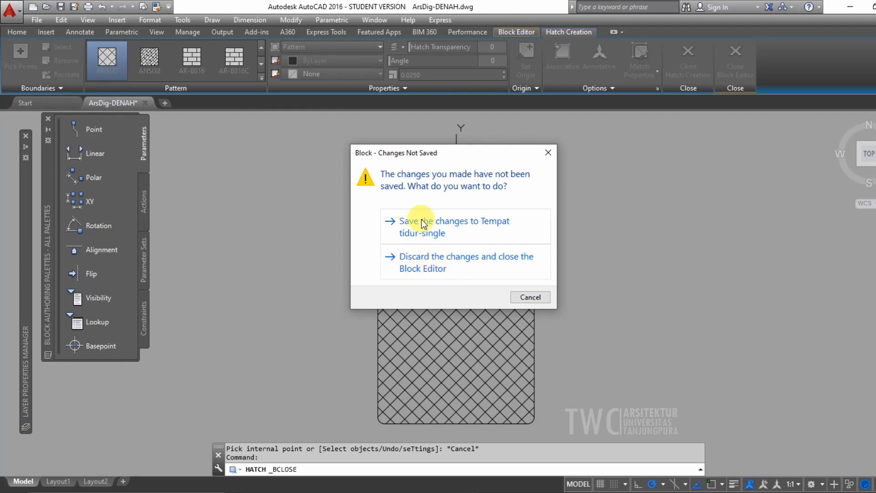
pyautogui.click(424, 226)
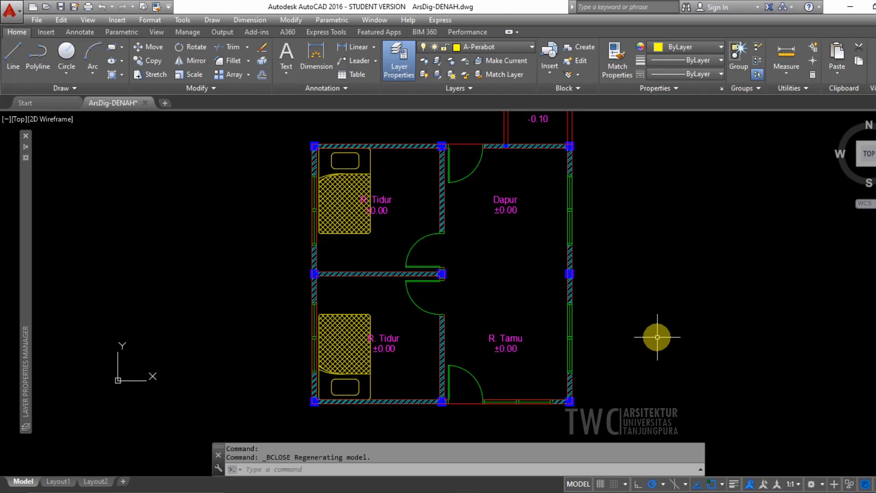
# Open the lower bedroom's bed in the Block Editor and delete its blanket hatch.
pyautogui.click(368, 366)
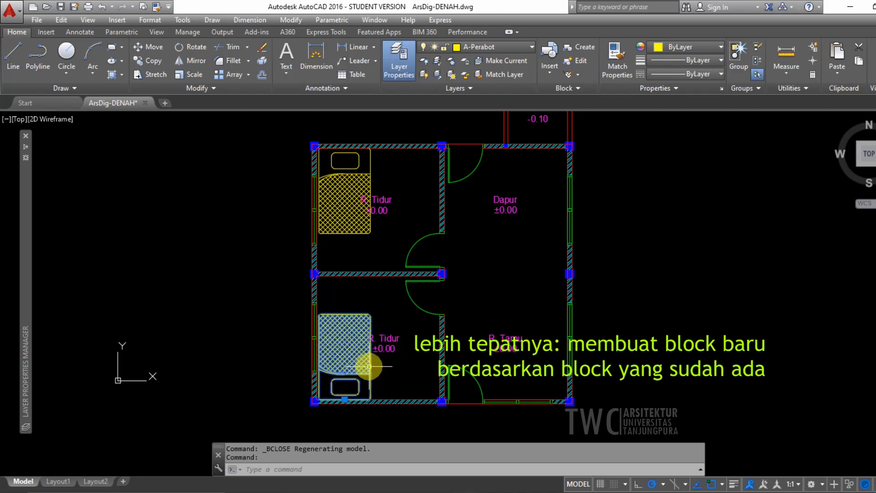
pyautogui.rightClick(369, 366)
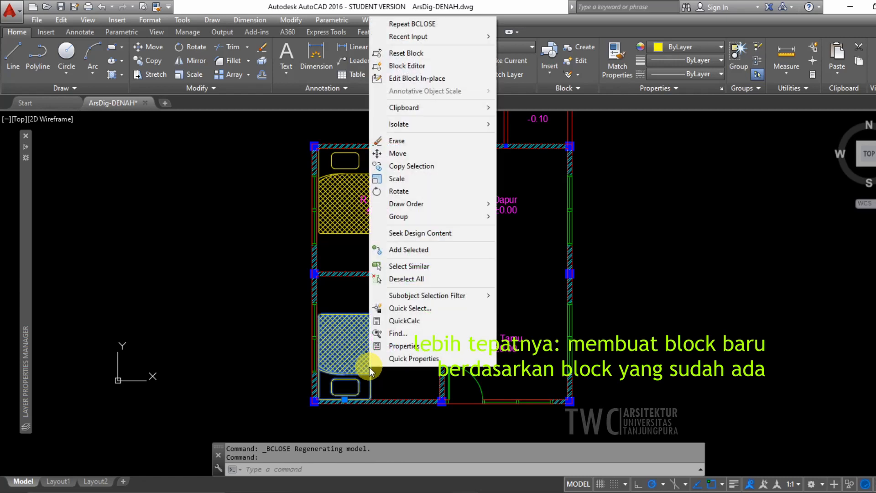
pyautogui.click(421, 66)
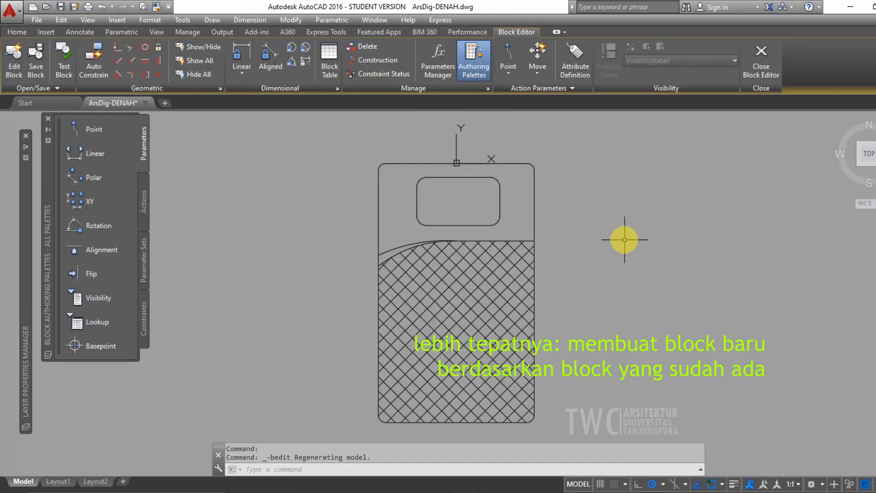
pyautogui.click(507, 304)
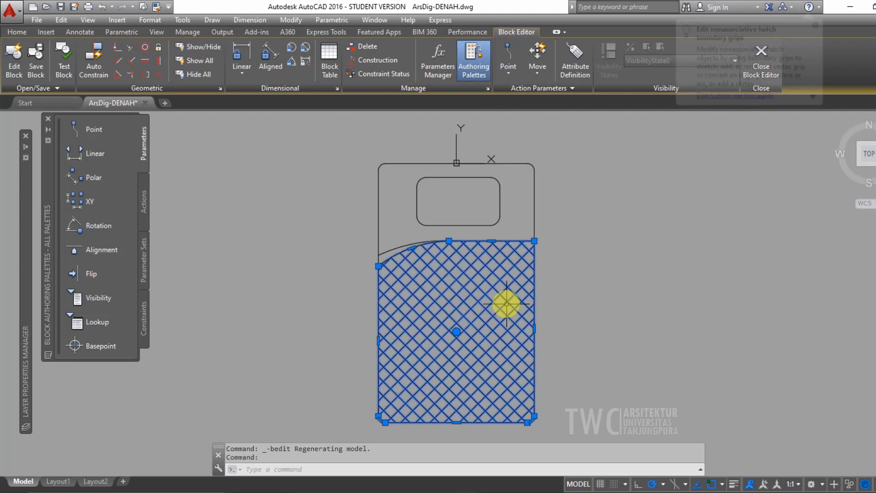
pyautogui.press('Delete')
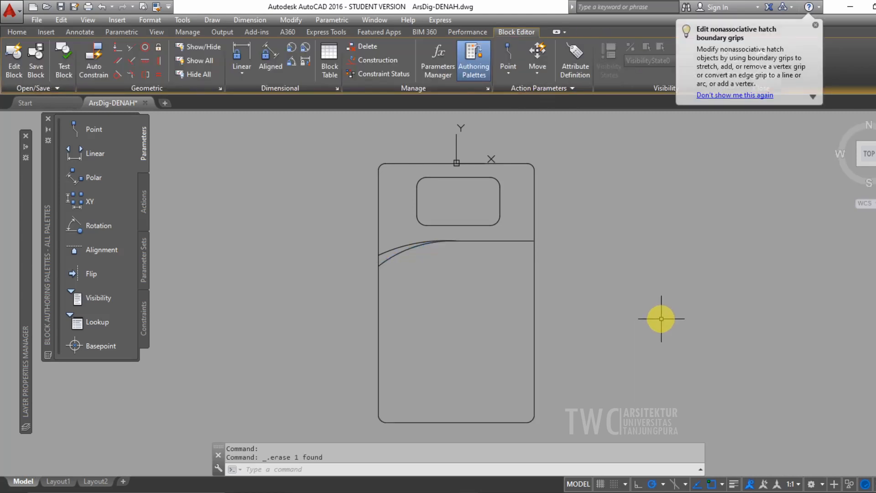
# Copy the straight fold line a short distance straight down inside the bed outline.
pyautogui.click(518, 241)
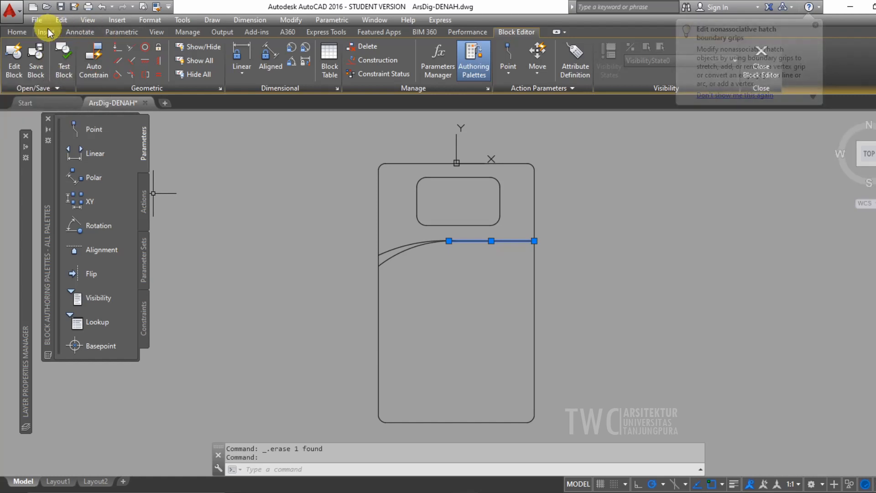
pyautogui.click(21, 33)
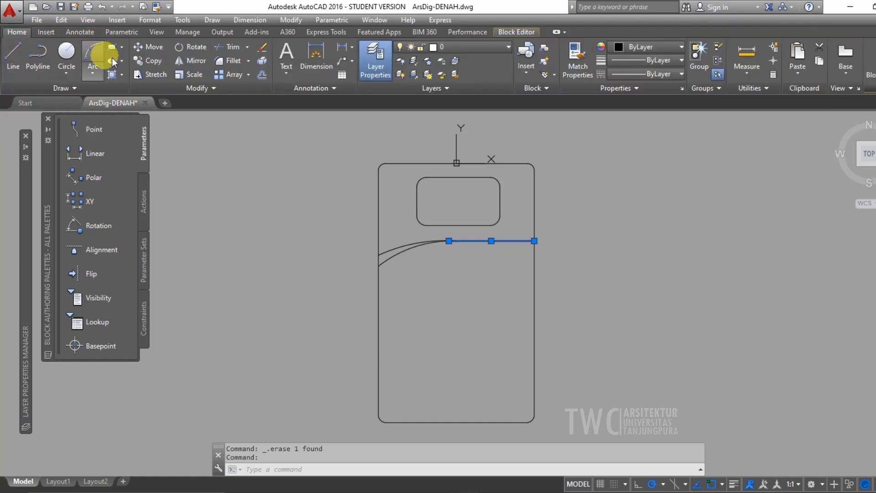
pyautogui.click(147, 62)
pyautogui.click(621, 287)
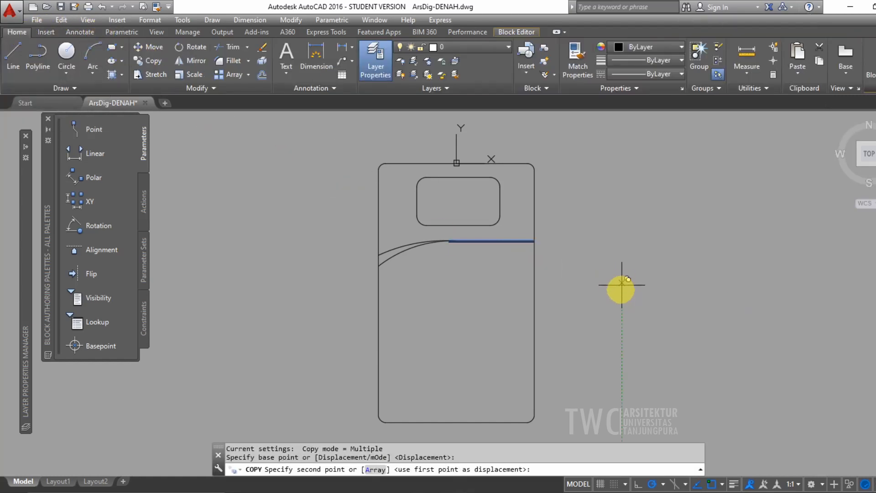
pyautogui.click(360, 181)
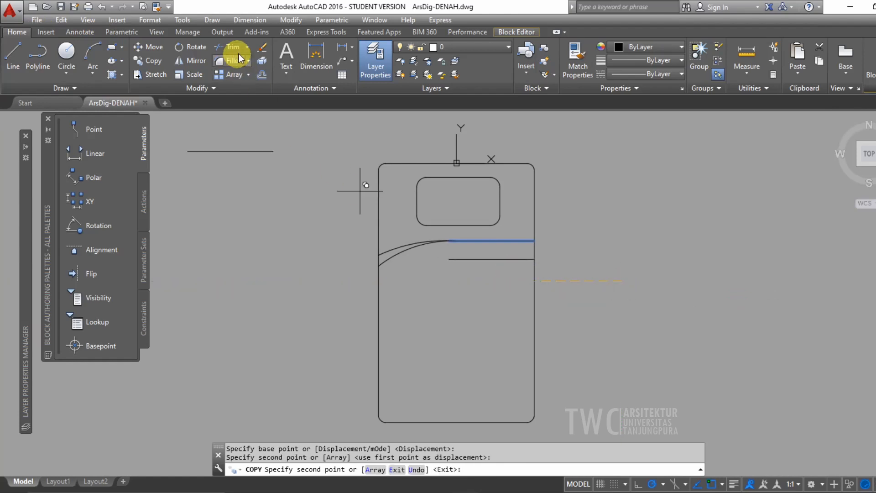
# Extend the copied line's inner end to meet the curved fold.
pyautogui.click(247, 48)
pyautogui.click(235, 87)
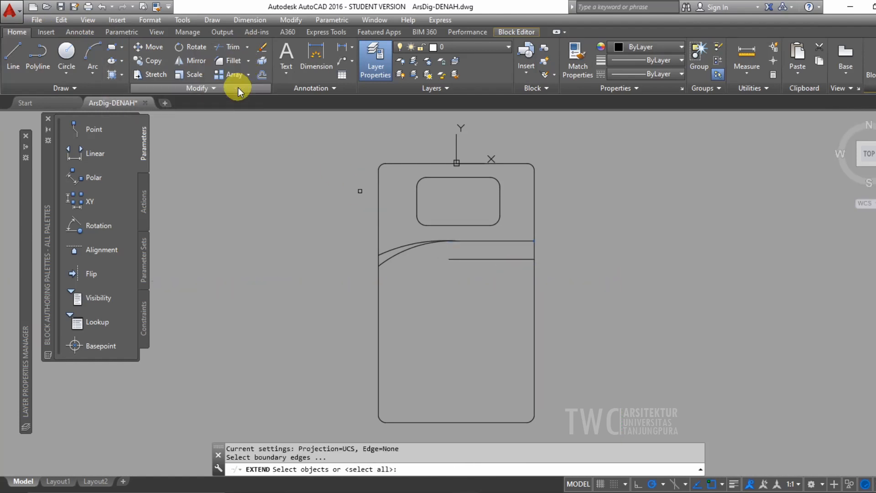
pyautogui.rightClick(404, 267)
pyautogui.click(450, 260)
pyautogui.click(617, 254)
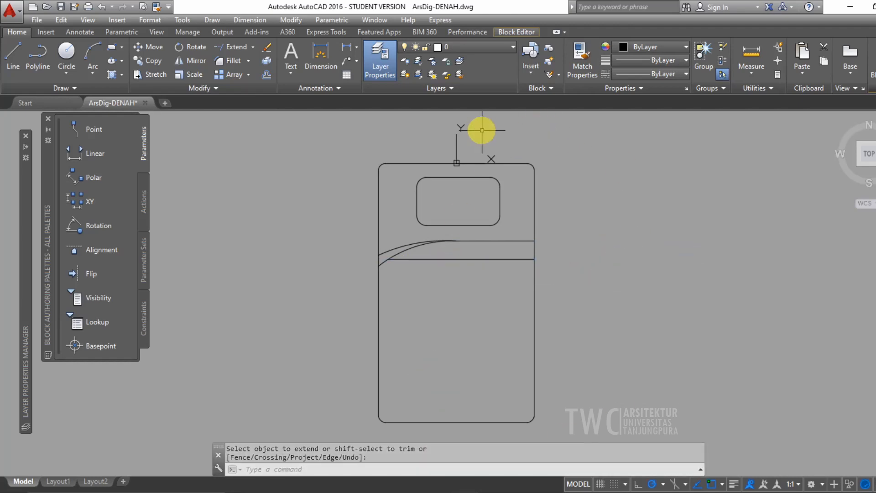
# Stretch the right side of the bed, including both fold lines, 0.6 to the right.
pyautogui.click(151, 76)
pyautogui.click(562, 432)
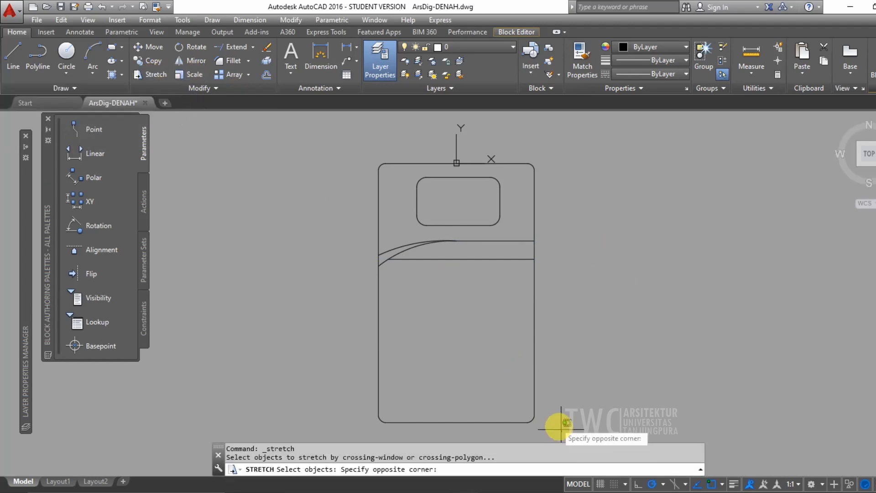
pyautogui.click(513, 137)
pyautogui.rightClick(507, 137)
pyautogui.click(506, 138)
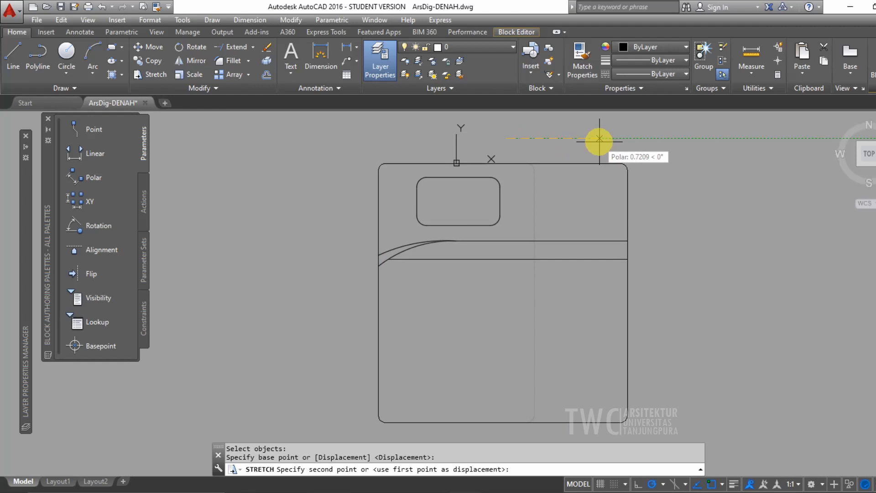
pyautogui.write('.6')
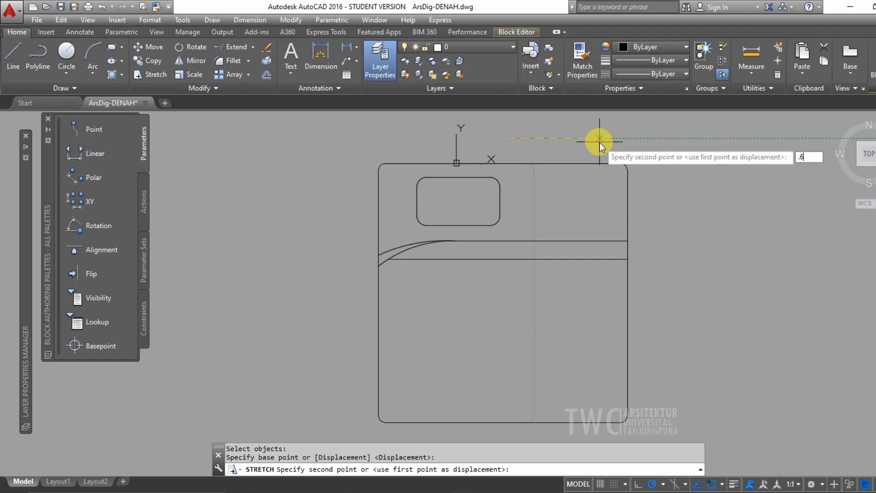
pyautogui.press('Return')
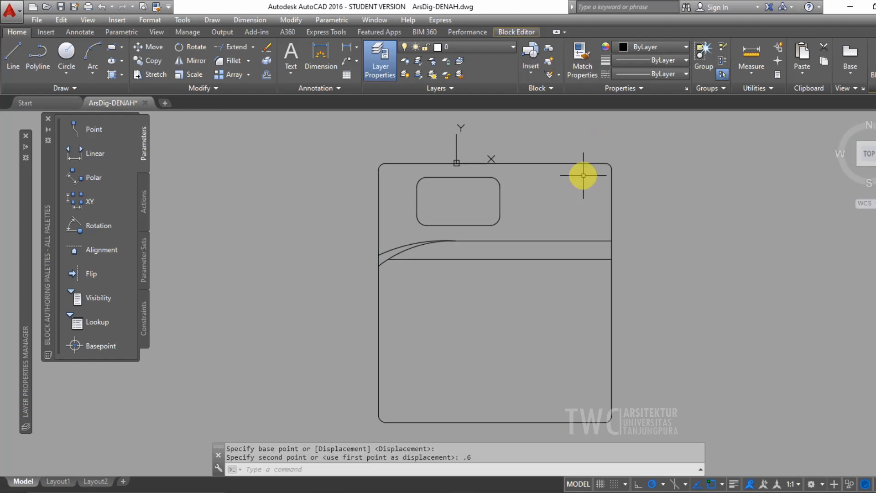
# Move the pillow about 0.11 to the left within the widened bed.
pyautogui.click(499, 209)
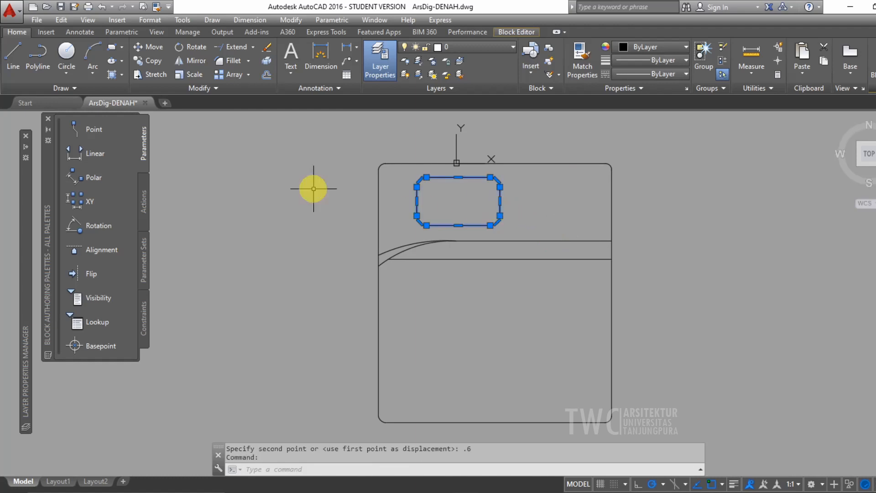
pyautogui.click(153, 47)
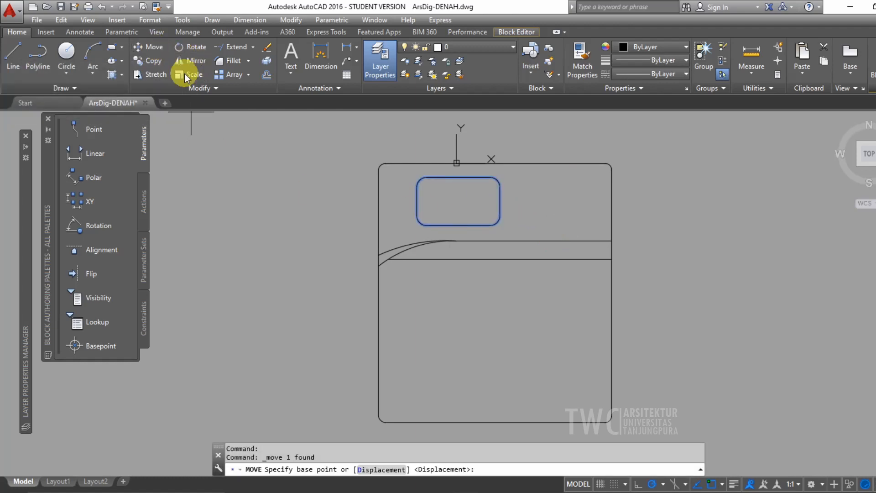
pyautogui.click(506, 136)
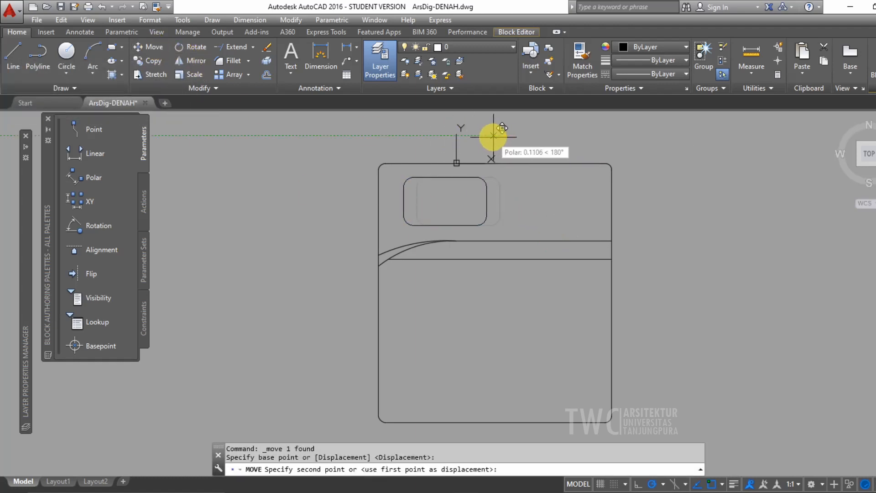
pyautogui.click(493, 136)
# Mirror the pillow across the bed's vertical centreline, keeping the original.
pyautogui.click(486, 190)
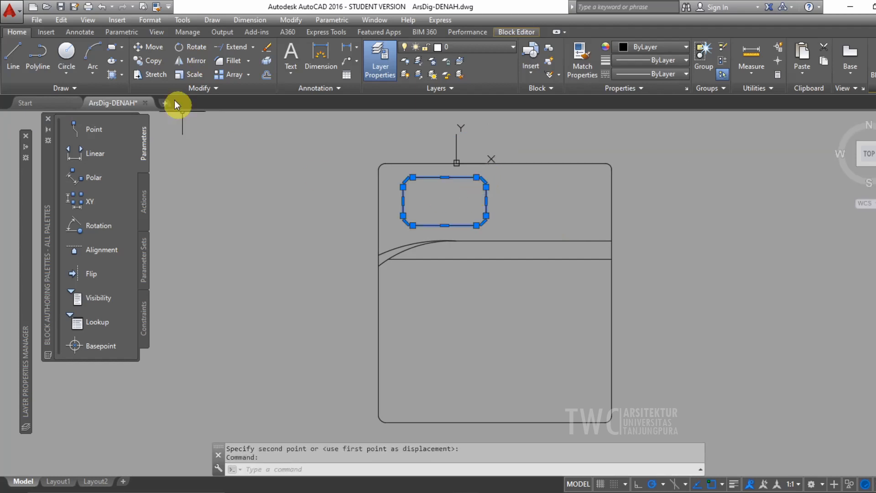
pyautogui.click(191, 60)
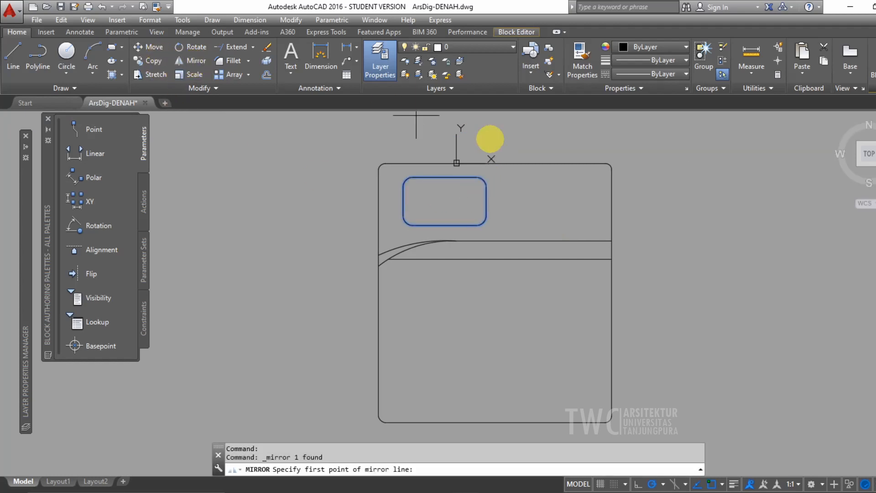
pyautogui.click(495, 162)
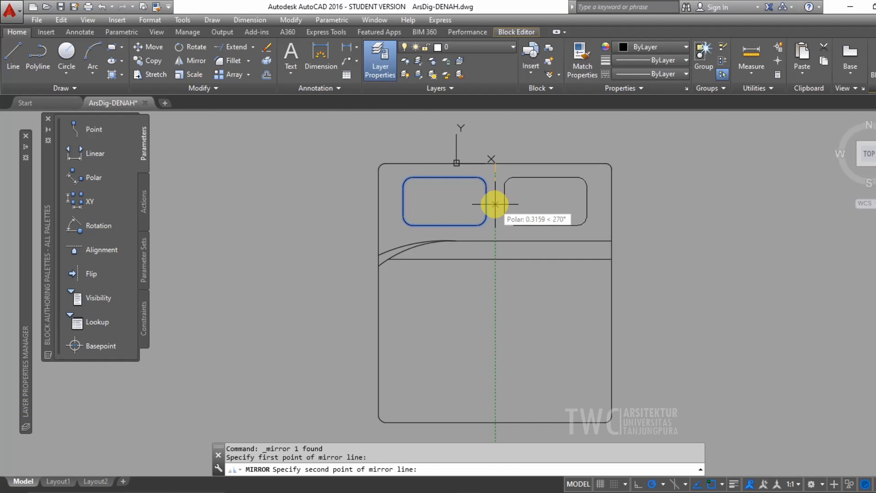
pyautogui.click(495, 204)
pyautogui.click(513, 244)
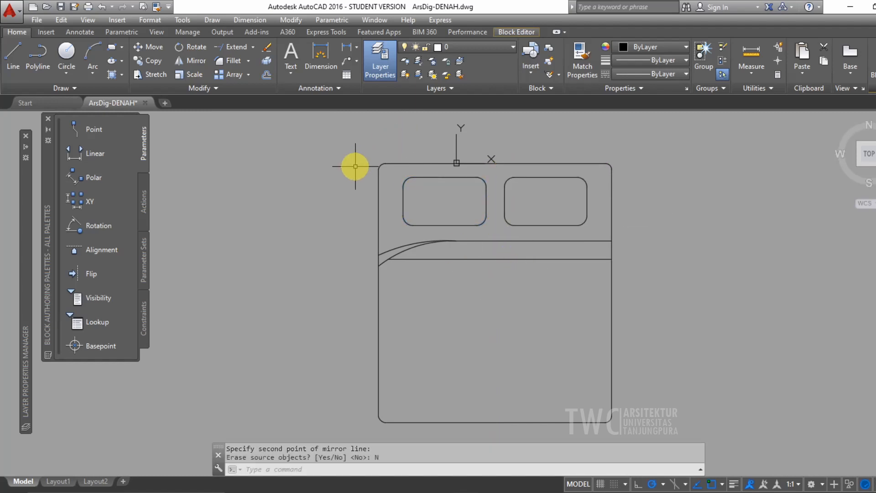
# Save the edited geometry as a new block named "Tempat tidur-queen" and close the Block Editor.
pyautogui.click(521, 34)
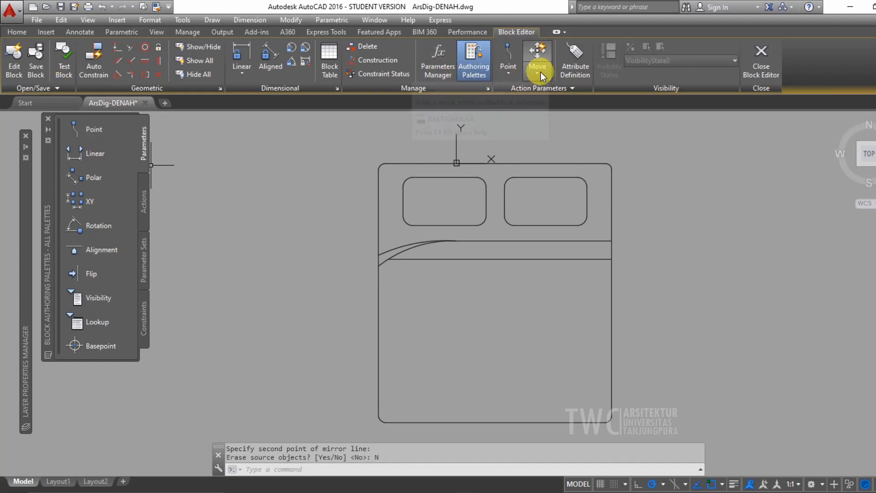
pyautogui.click(46, 90)
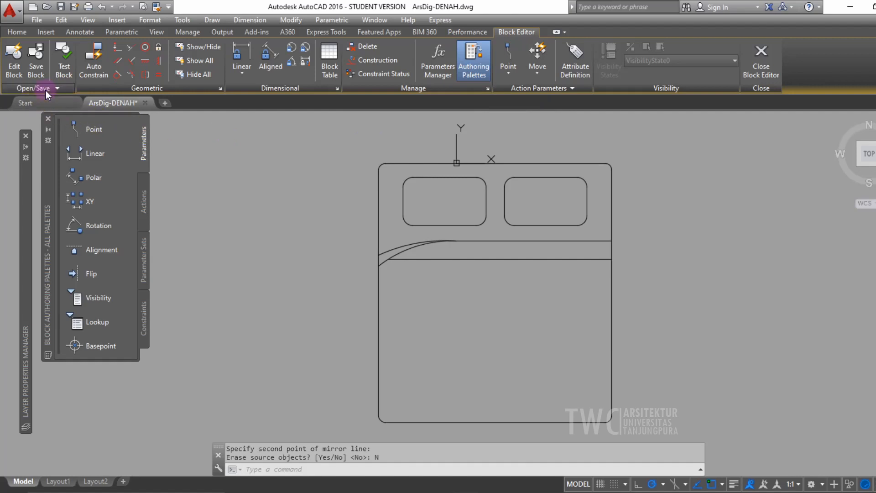
pyautogui.click(37, 101)
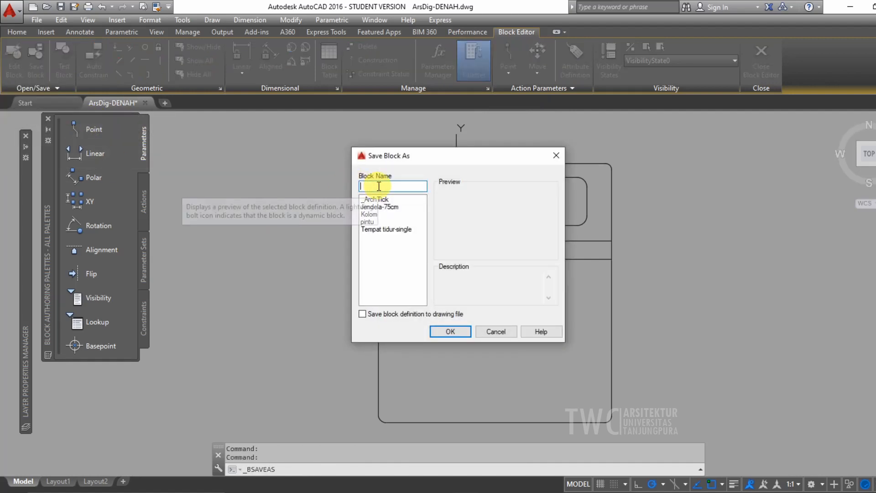
pyautogui.write('Tempat tidur-queen')
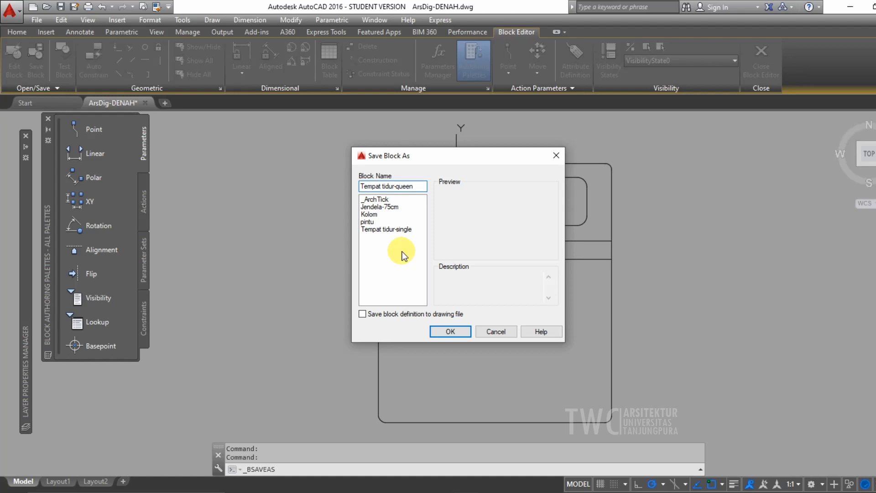
pyautogui.click(451, 332)
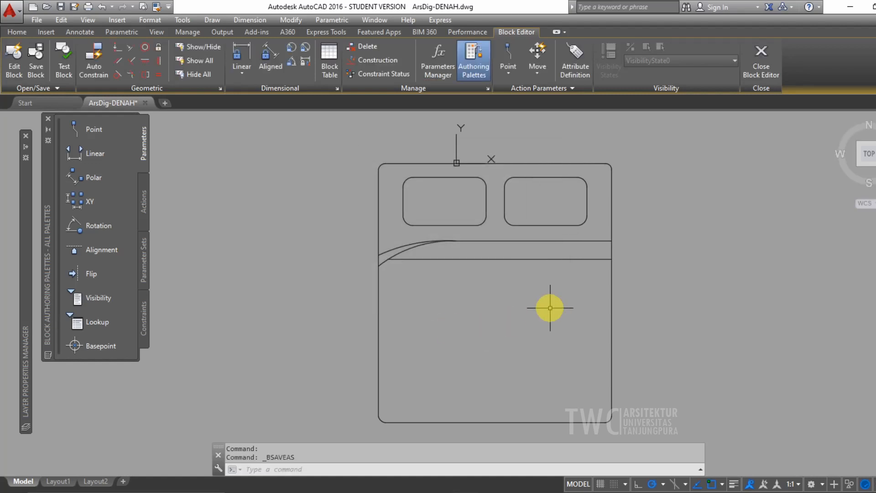
pyautogui.click(774, 64)
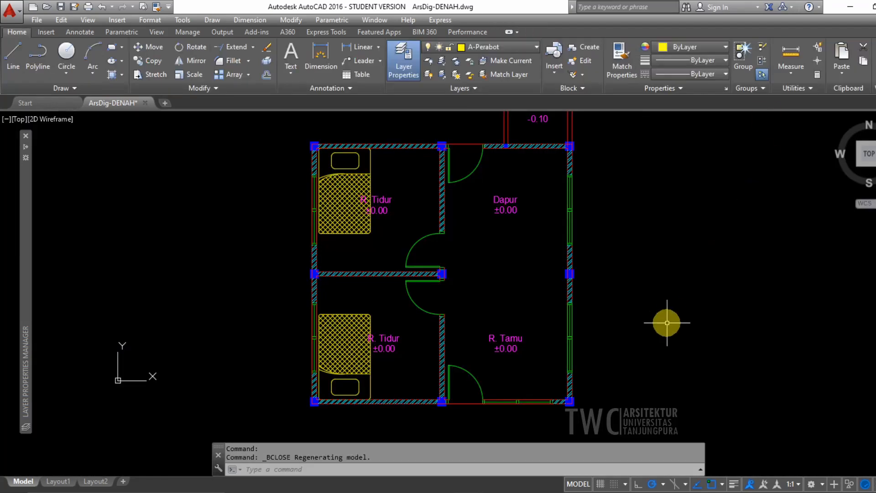
# Delete the single bed in the lower bedroom and insert the Tempat tidur-queen block there.
pyautogui.click(358, 376)
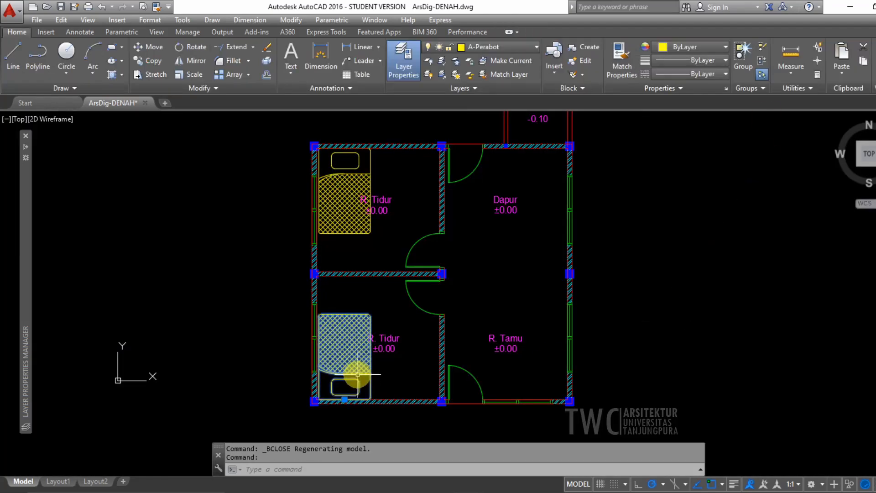
pyautogui.press('Delete')
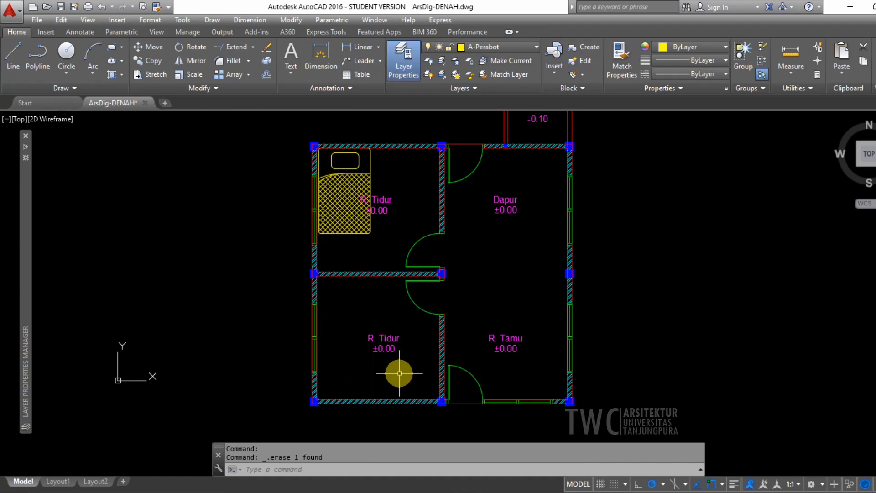
pyautogui.click(557, 77)
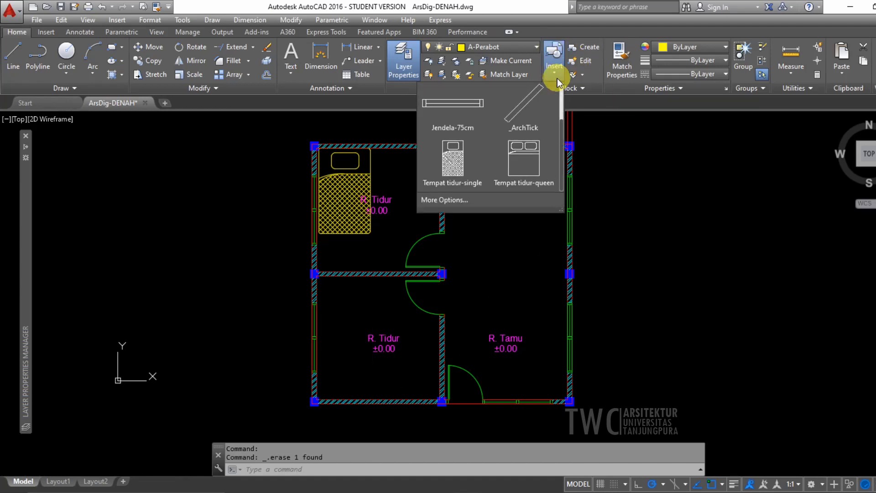
pyautogui.click(530, 162)
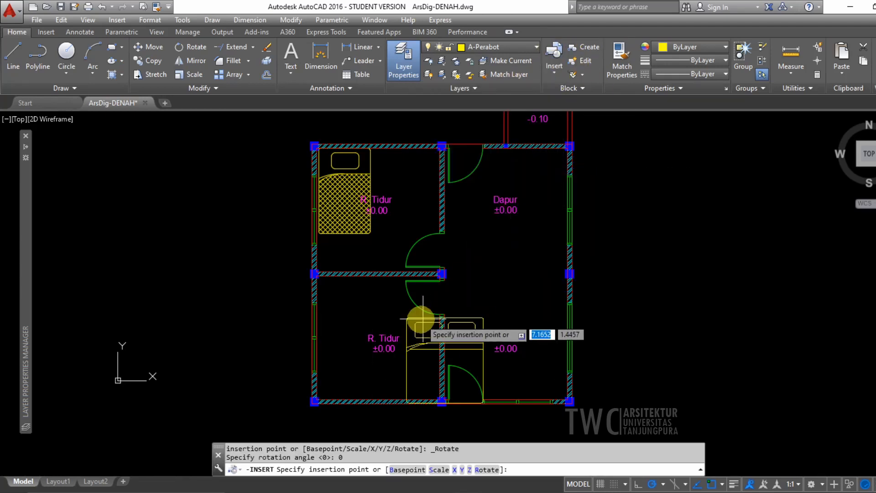
pyautogui.click(347, 310)
# Rotate the queen bed 90° so that its pillows face the left window wall.
pyautogui.click(197, 51)
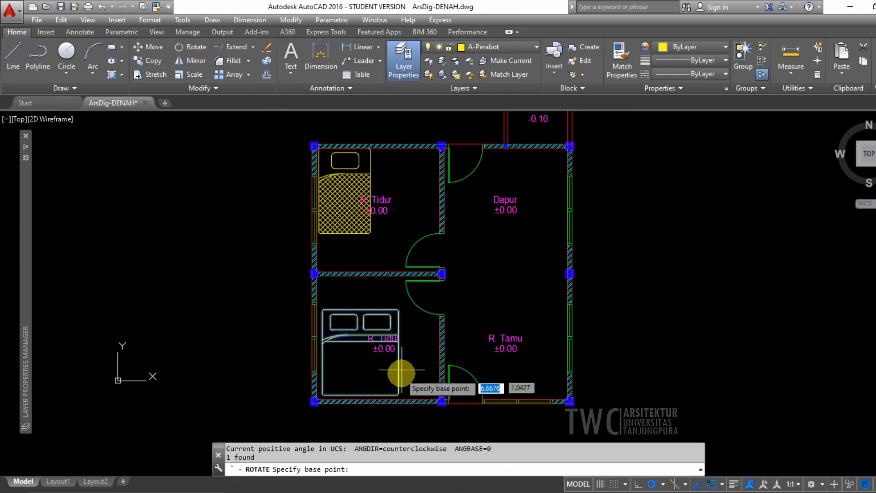
pyautogui.click(359, 353)
pyautogui.click(348, 343)
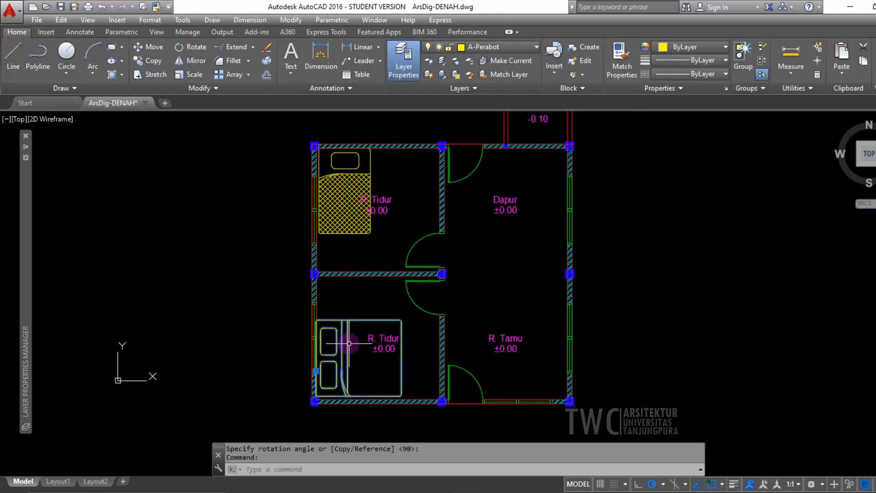
# Move the queen bed a short distance to the right, clear of the window wall.
pyautogui.scroll(8, 333, 375)
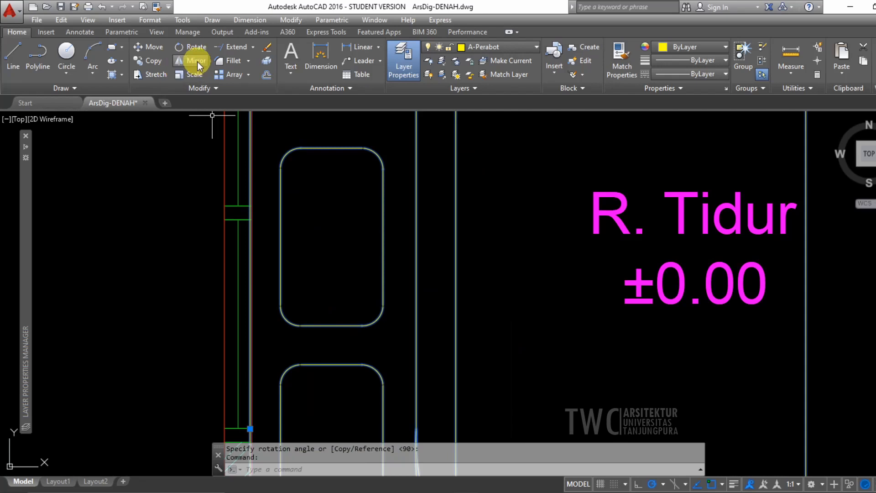
pyautogui.click(197, 61)
pyautogui.press('Escape')
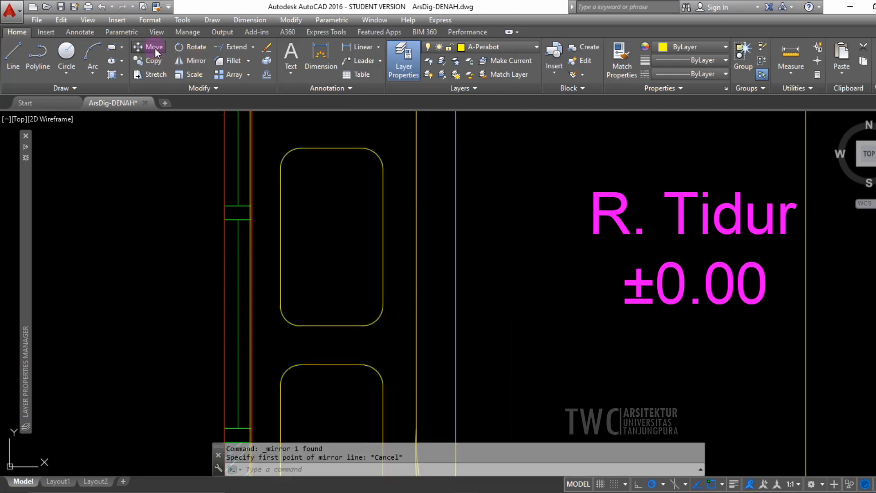
pyautogui.click(154, 48)
pyautogui.click(456, 234)
pyautogui.rightClick(481, 235)
pyautogui.click(486, 256)
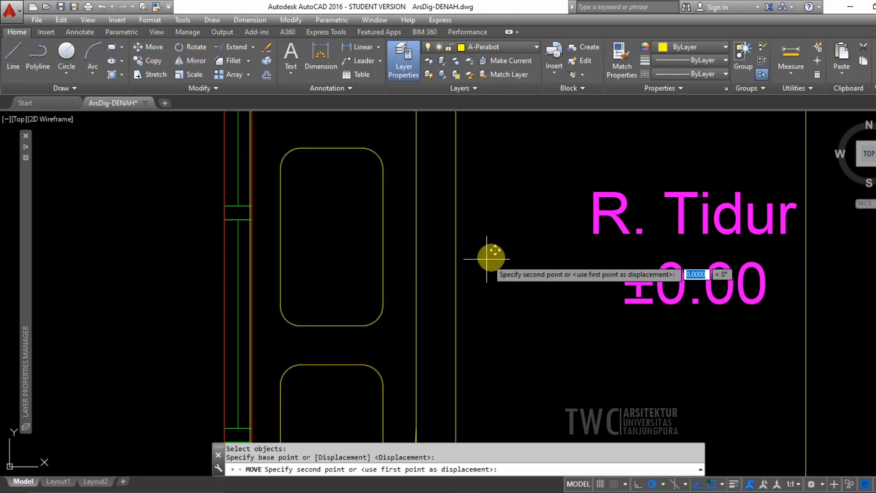
pyautogui.click(529, 243)
# Move the queen bed back so its head edge sits against the window wall's inner face.
pyautogui.click(148, 47)
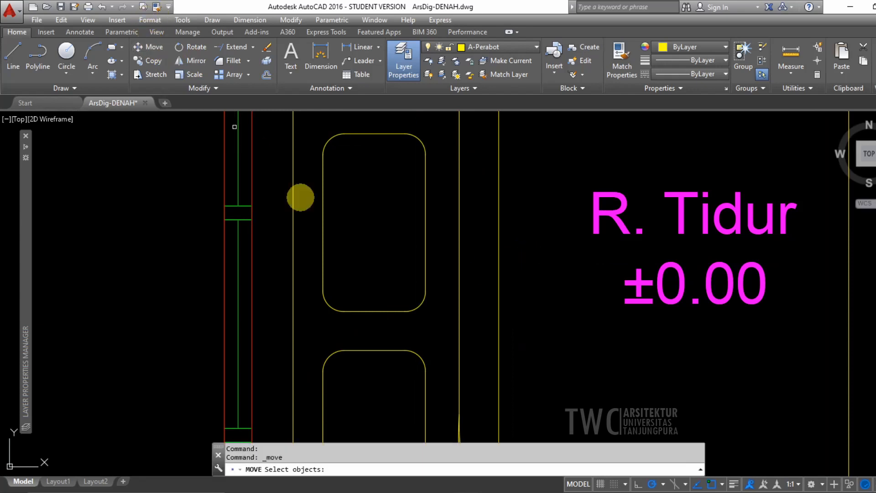
pyautogui.click(294, 229)
pyautogui.rightClick(290, 231)
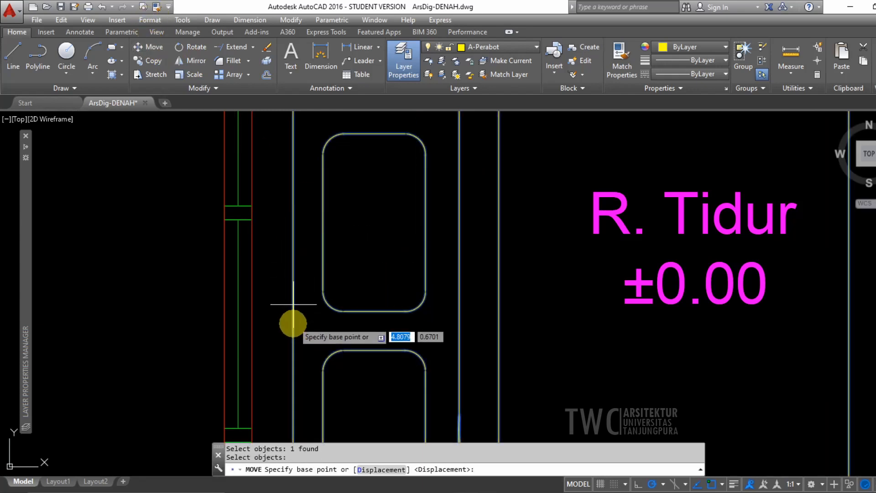
pyautogui.click(283, 320)
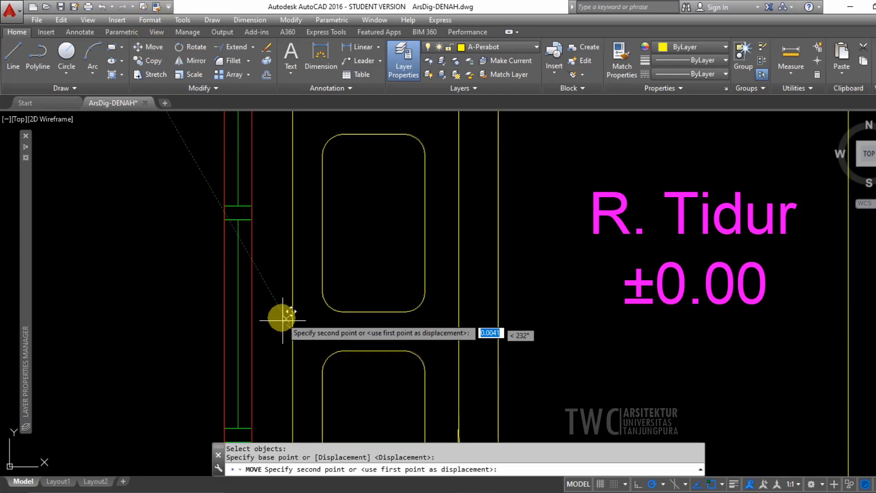
pyautogui.click(253, 212)
pyautogui.scroll(-5, 544, 254)
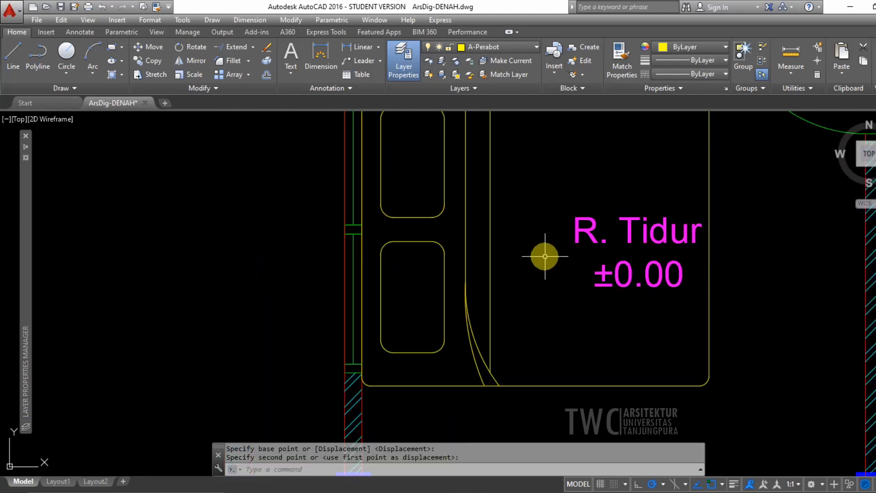
pyautogui.moveTo(639, 231)
pyautogui.mouseDown(button='middle')
pyautogui.moveTo(521, 275)
pyautogui.moveTo(378, 288)
pyautogui.mouseUp(button='middle')
pyautogui.scroll(-1, 544, 251)
pyautogui.moveTo(545, 223); pyautogui.dragTo(538, 270, button='middle')
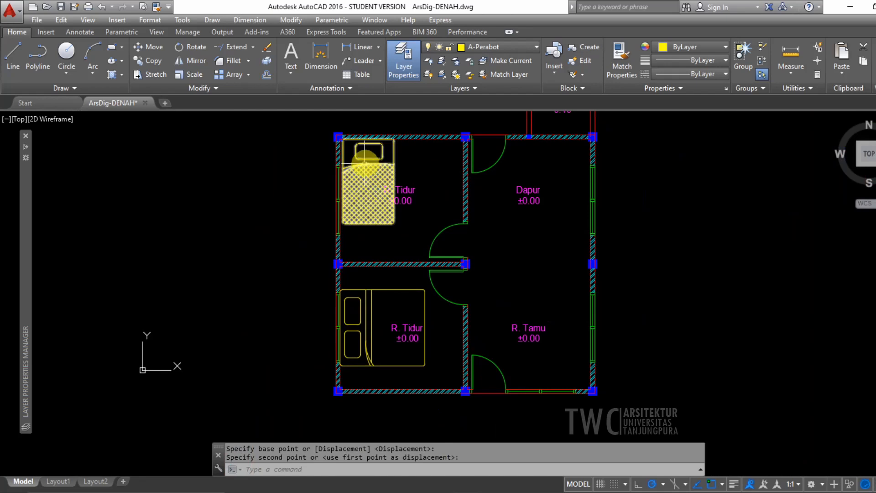